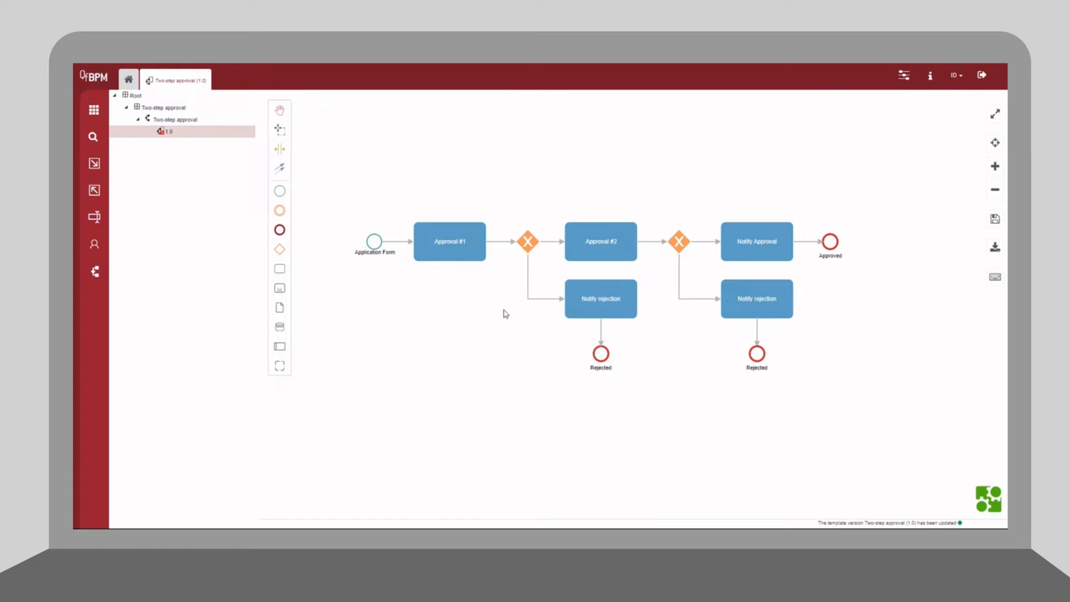
- Change the Approval #1 activity in the diagram into a user task
click(476, 259)
click(494, 199)
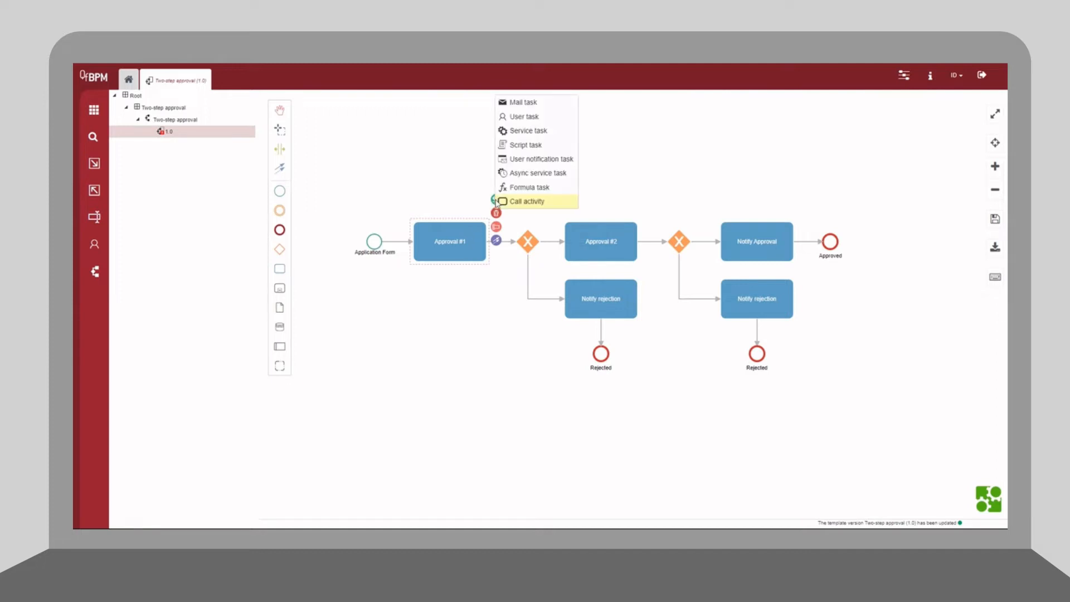
click(527, 116)
- Set the Approval #1 task's message subject to "Approve application" followed by the flow's Name tag
click(497, 228)
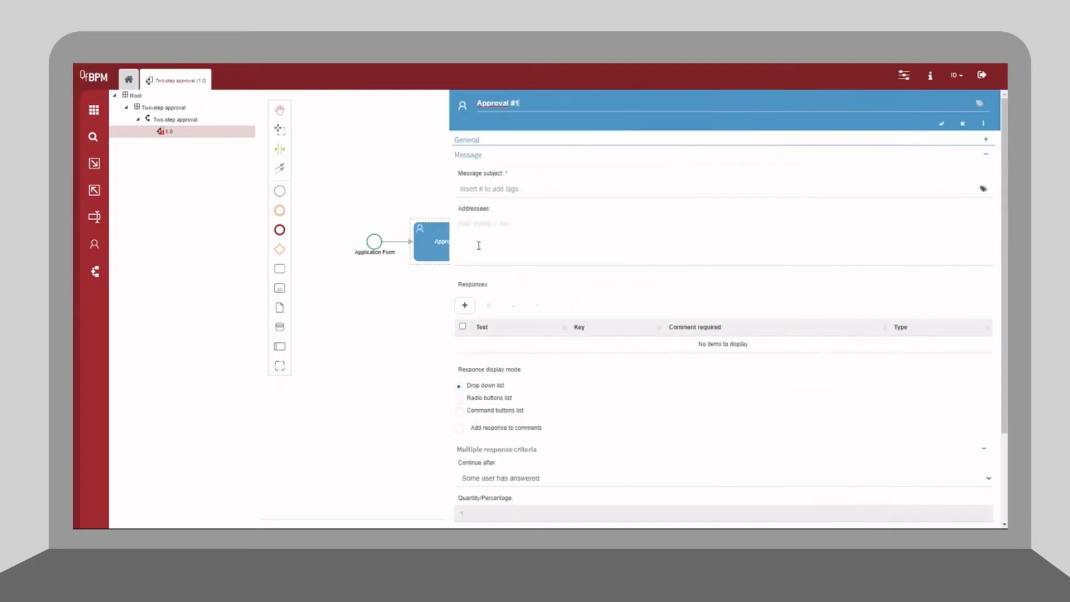
click(450, 196)
text(Approve application)
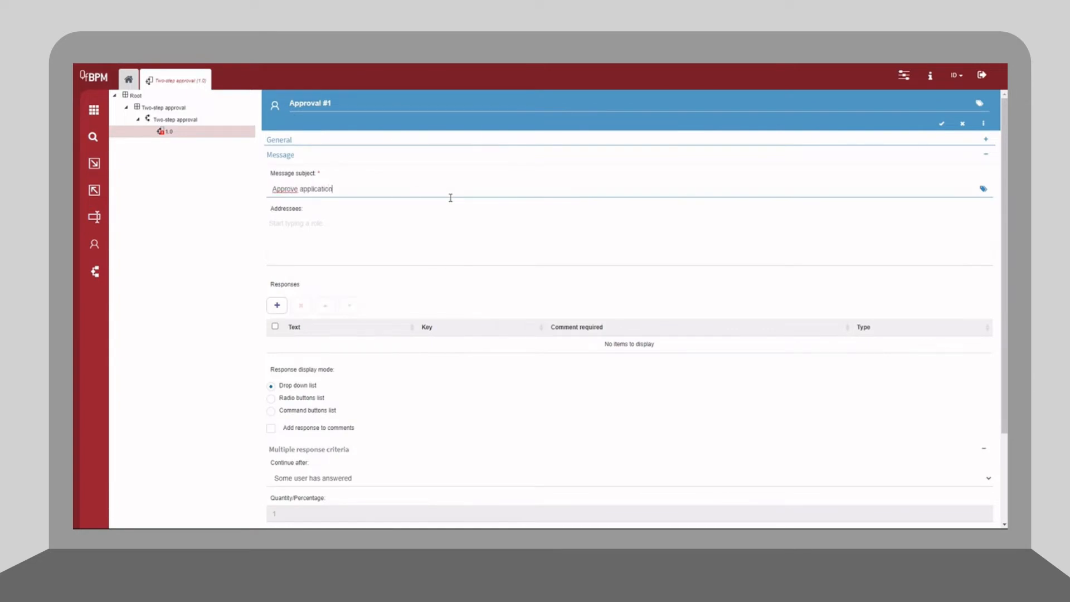
click(979, 189)
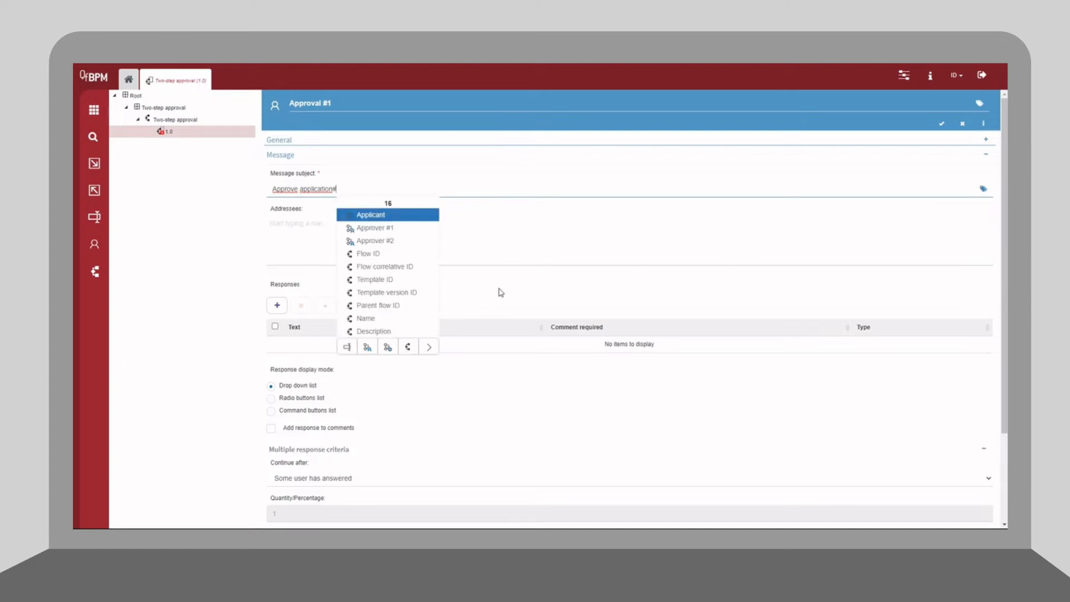
key(BackSpace)
text(#)
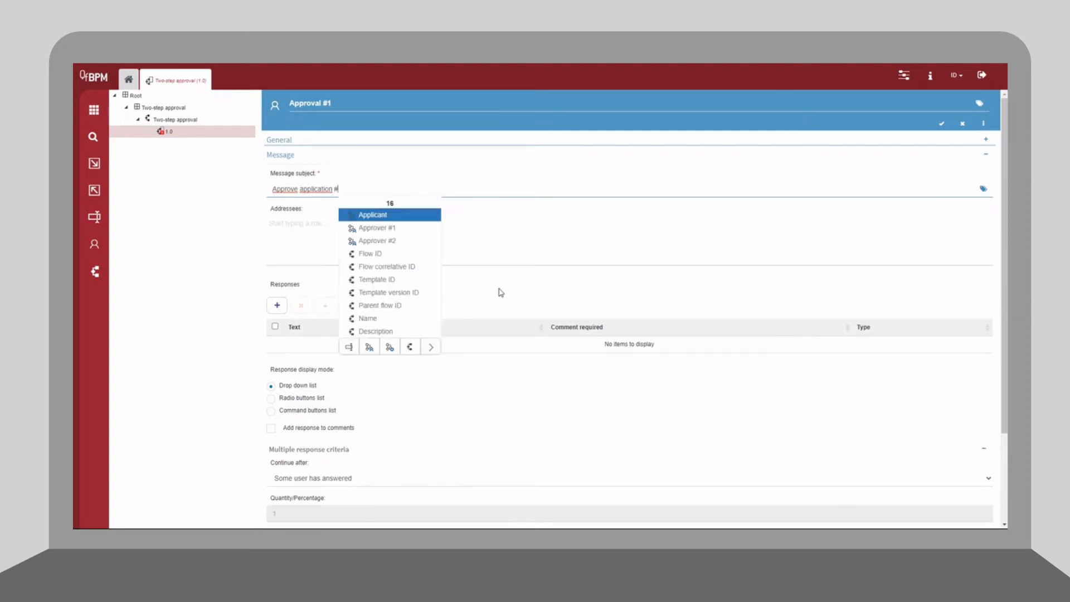
click(415, 353)
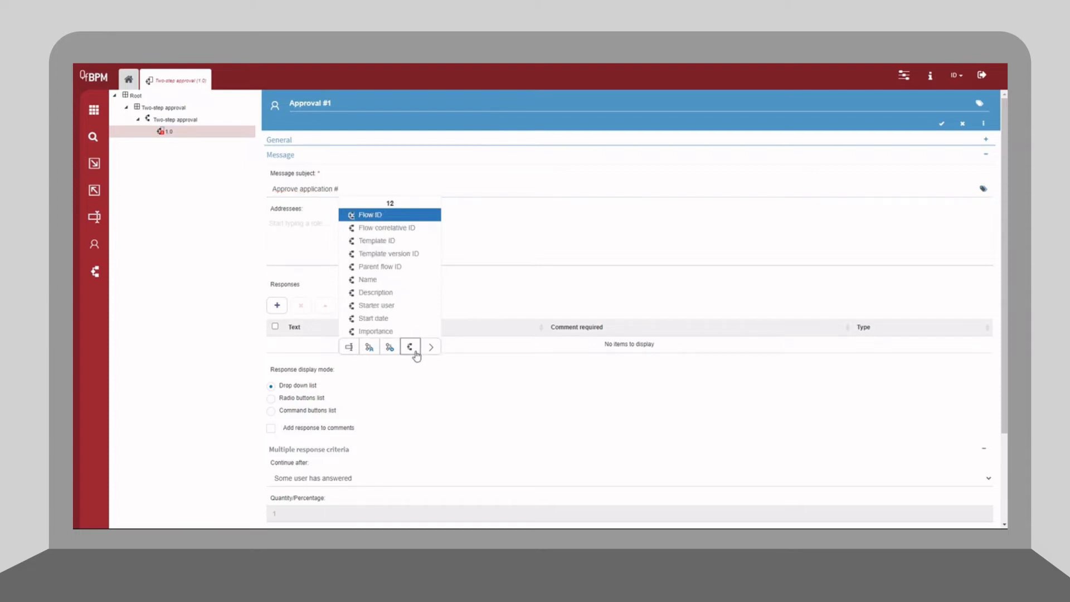
click(415, 289)
- Add the Approver #1 role as addressee of the Approval #1 message
click(401, 257)
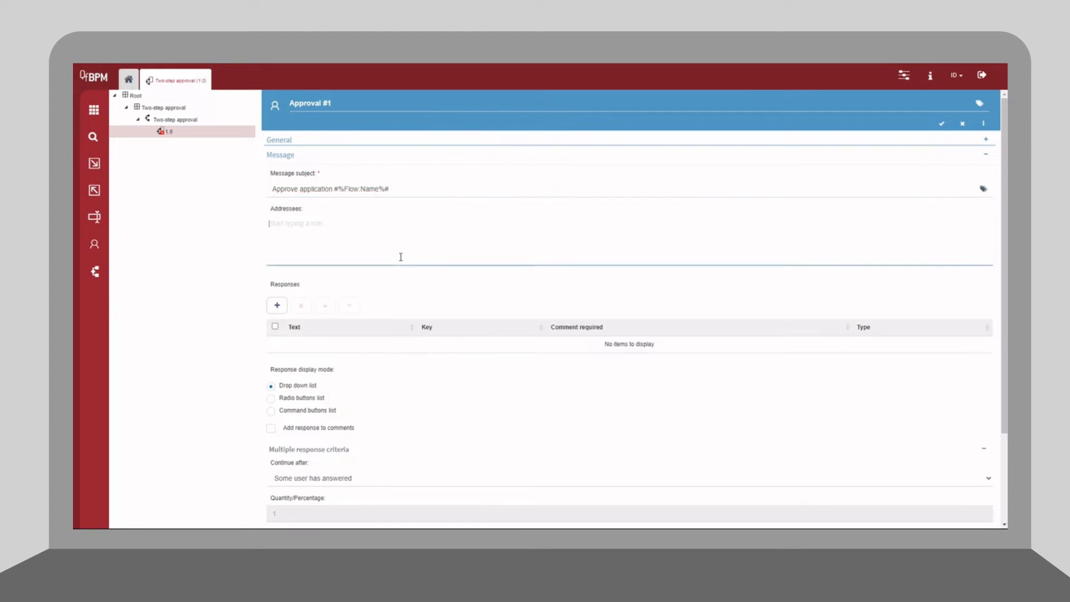
text(Appr)
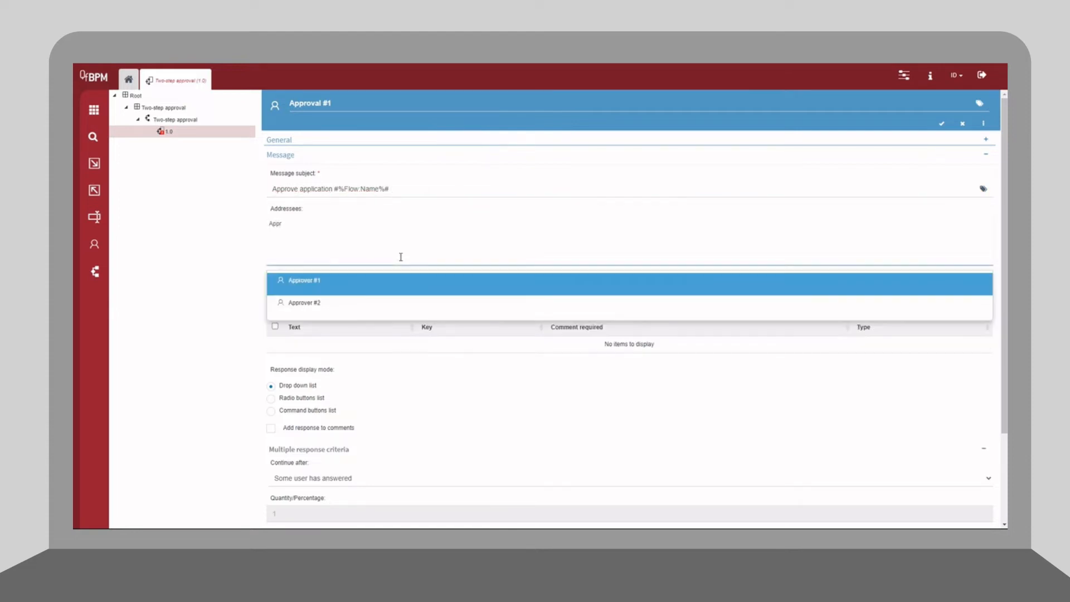
key(Return)
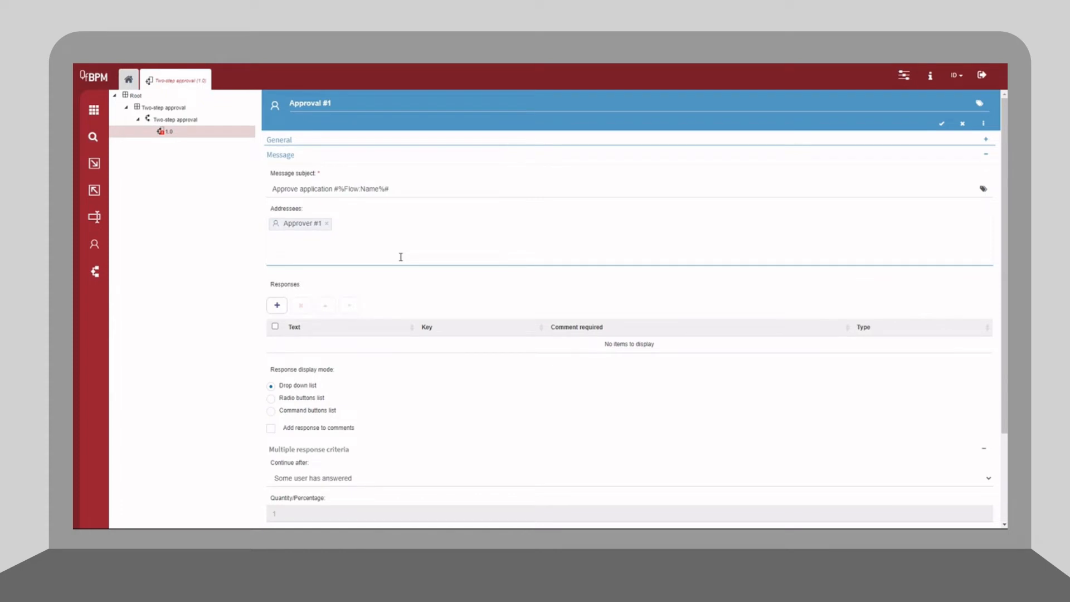
- Add two responses to the Approval #1 task with the texts Yes and No
click(277, 305)
click(277, 305)
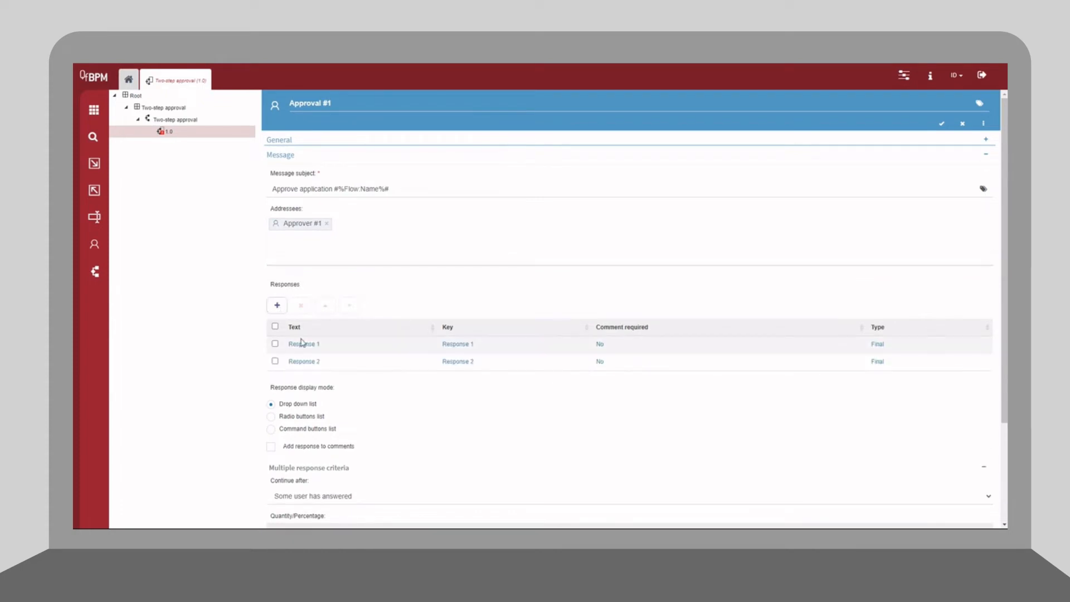
click(303, 343)
text(Yes)
key(Return)
click(313, 361)
text(No)
key(Return)
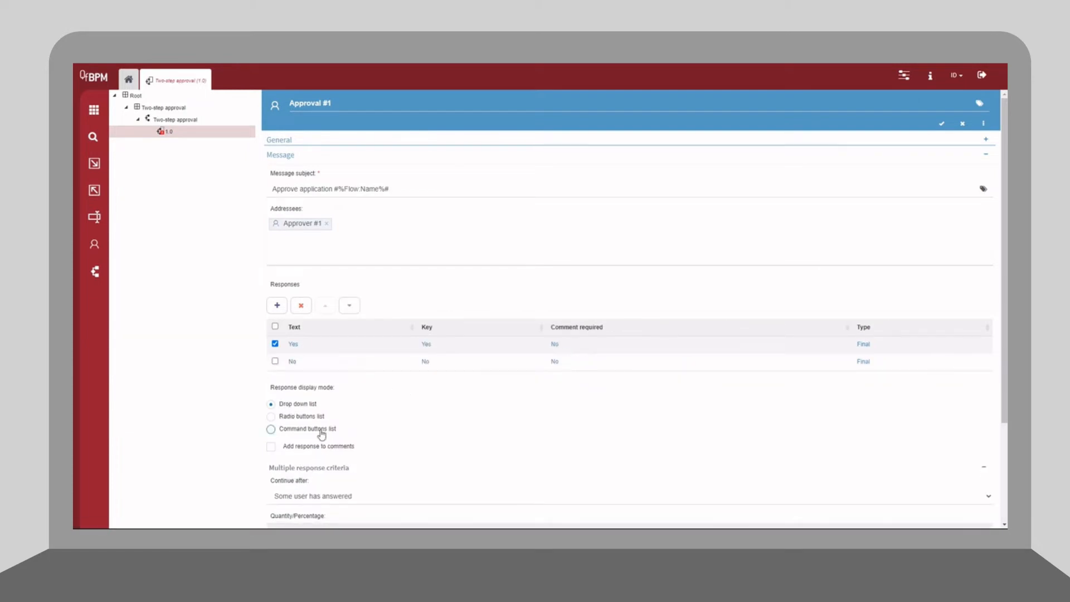
- Display the Approval #1 responses as a command buttons list and require a comment for the No response
click(314, 433)
click(555, 361)
click(575, 366)
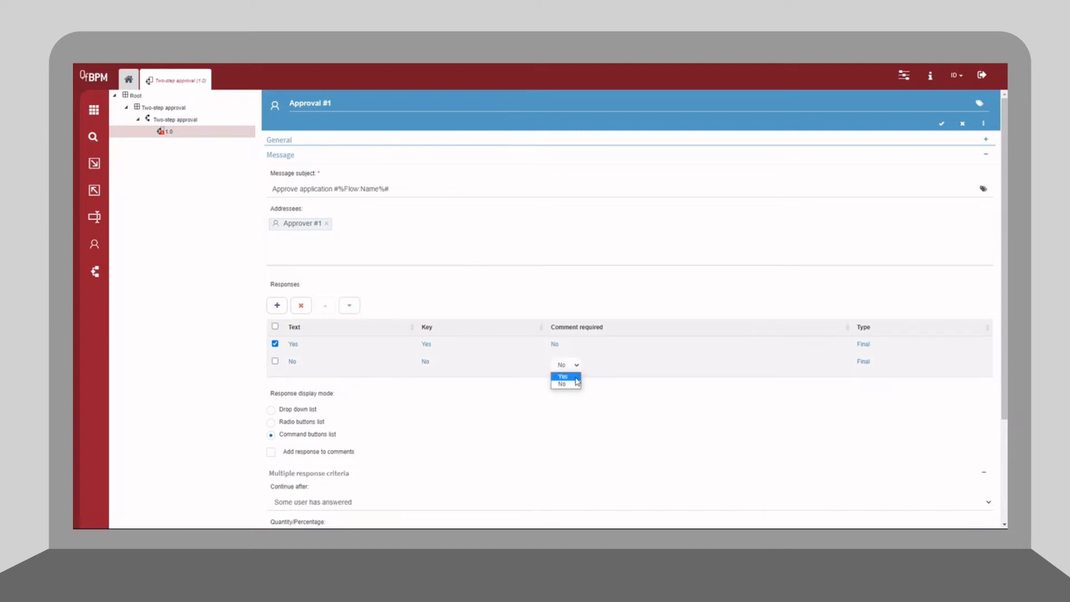
click(575, 377)
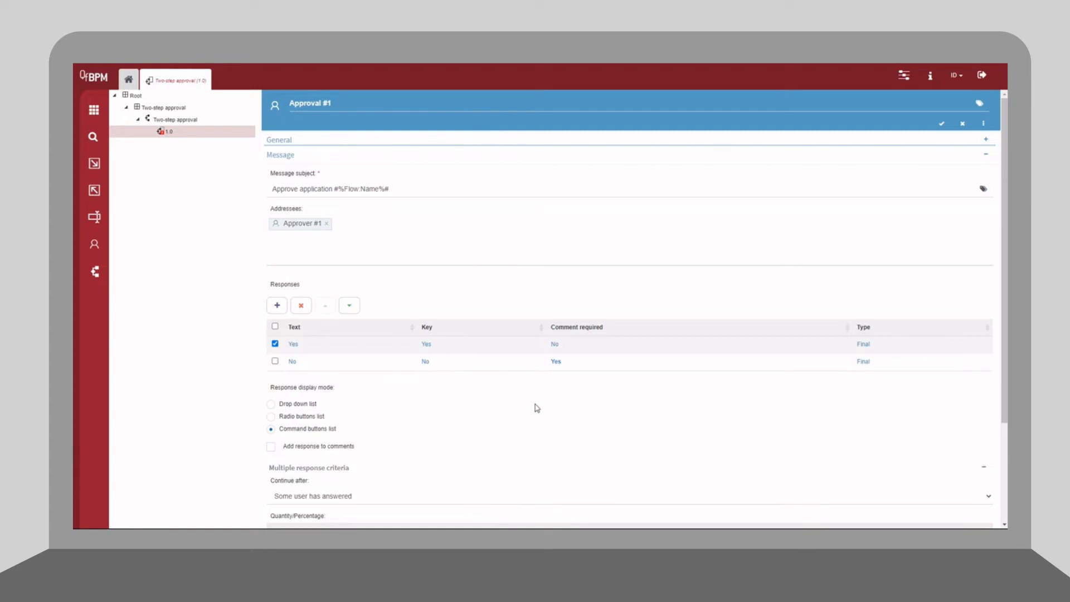
- Allow comment addition and comment history viewing in the Approval #1 task's comment scope, and save the task settings
scroll(473, 396, down, 3)
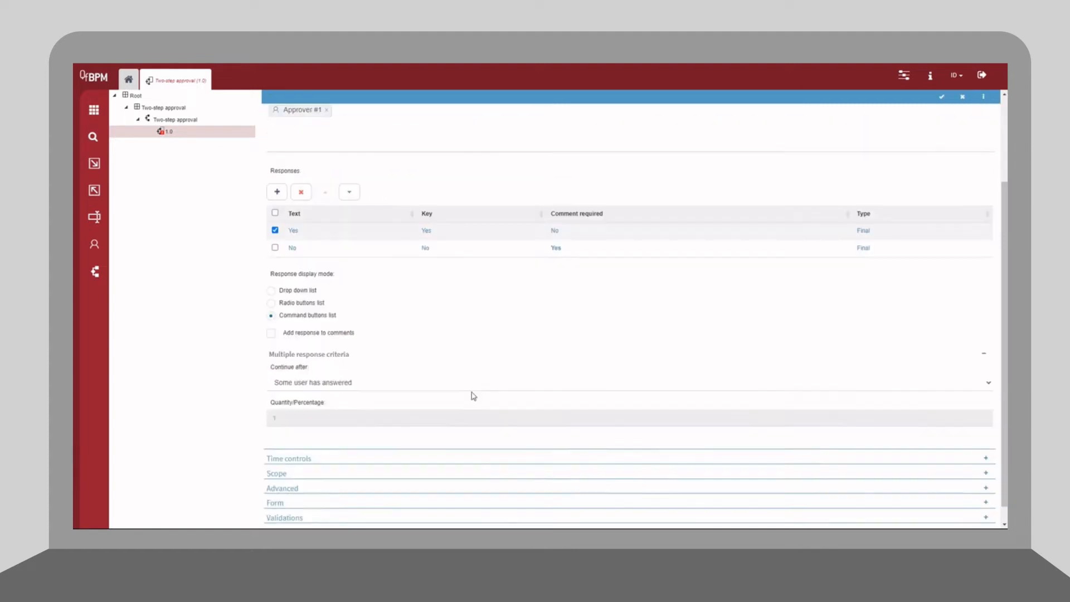
click(308, 453)
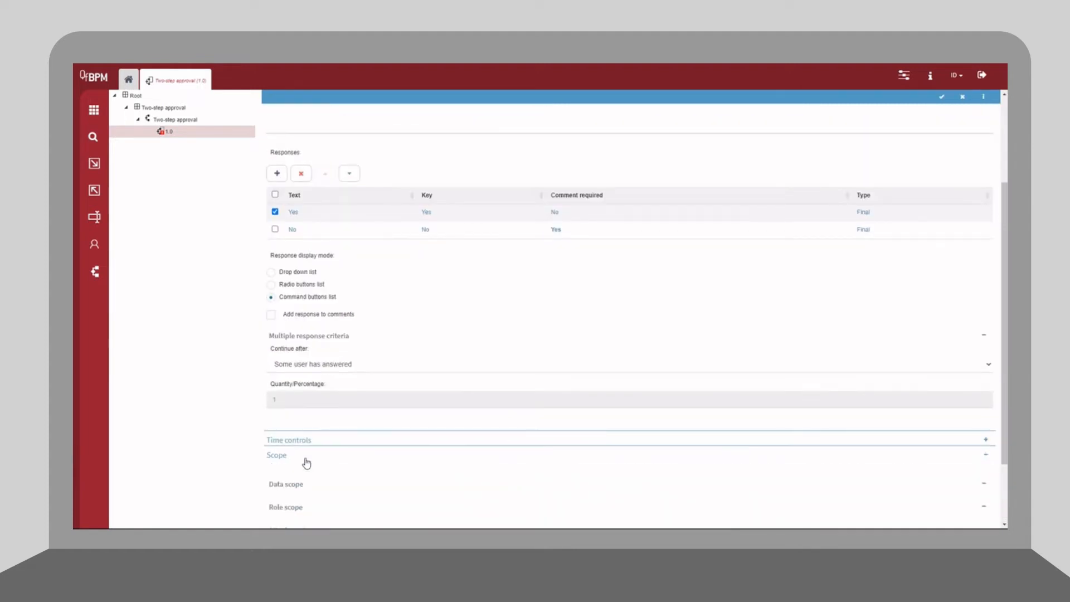
scroll(372, 404, down, 7)
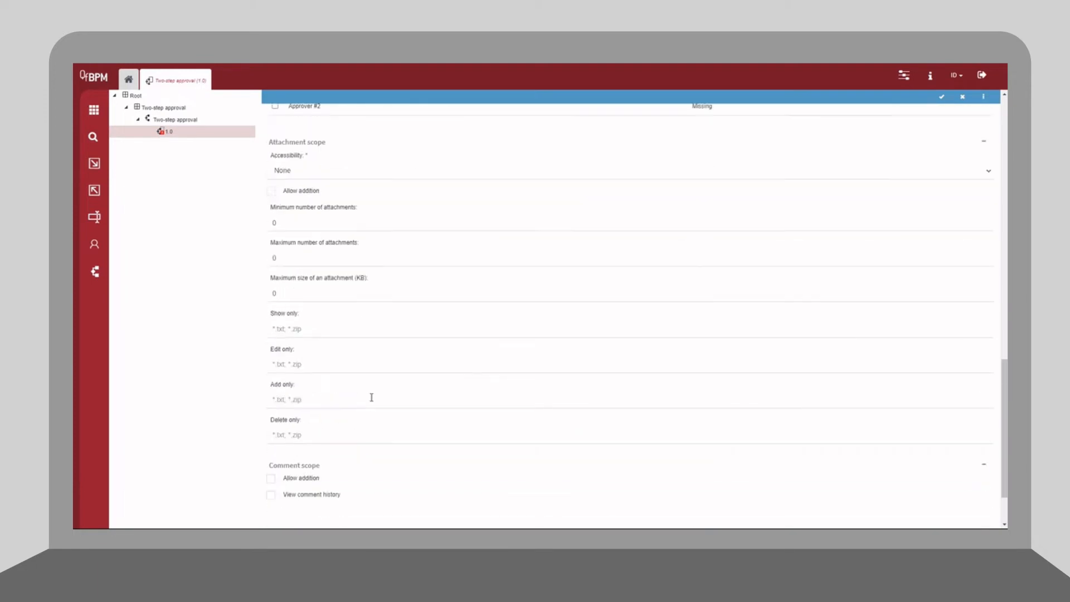
click(313, 408)
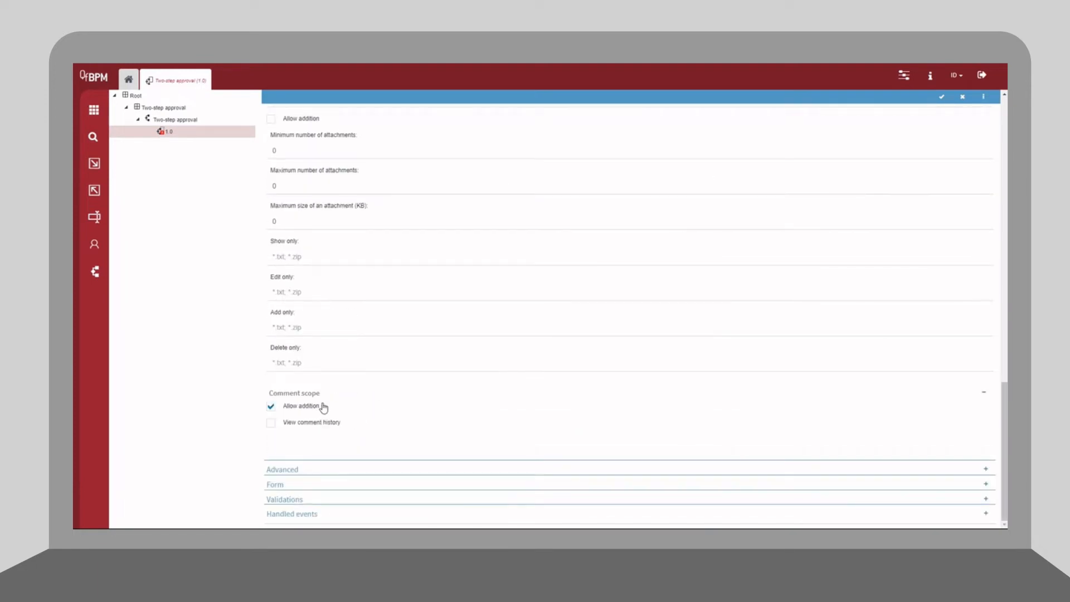
click(319, 427)
click(941, 97)
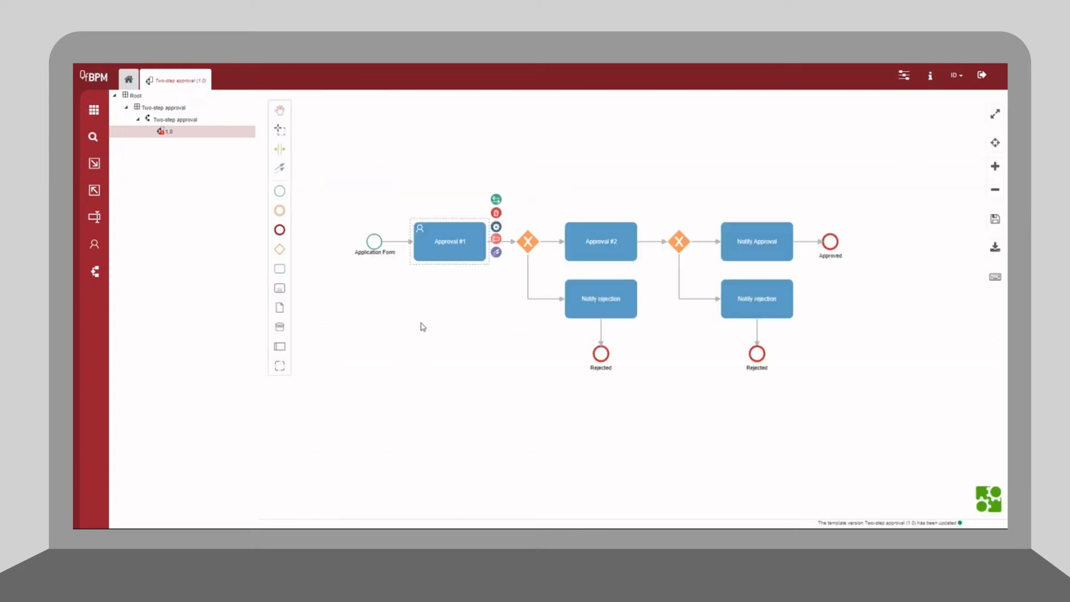
click(485, 309)
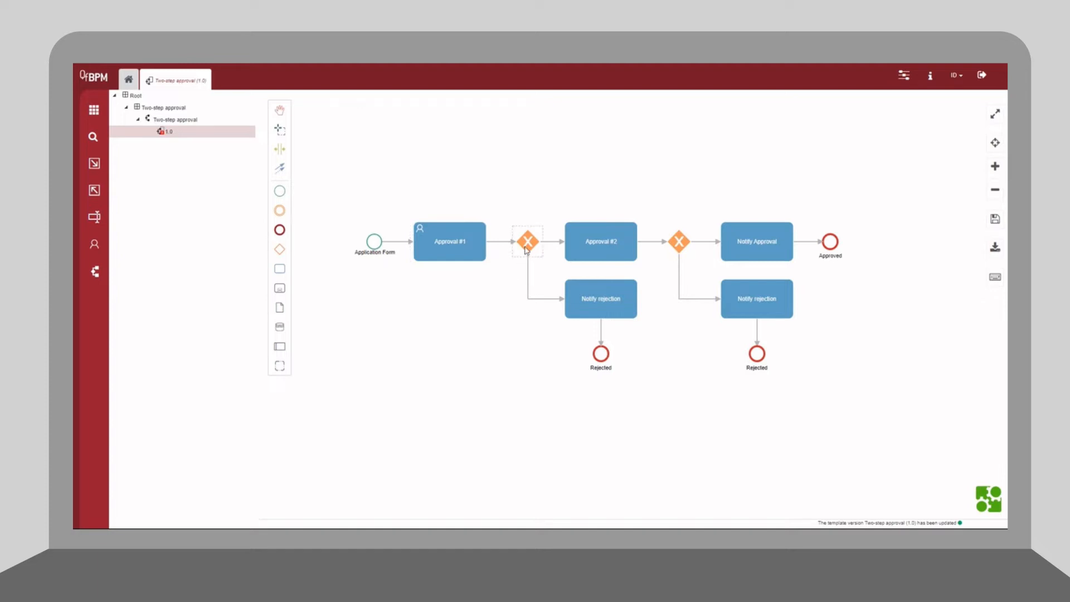
click(526, 250)
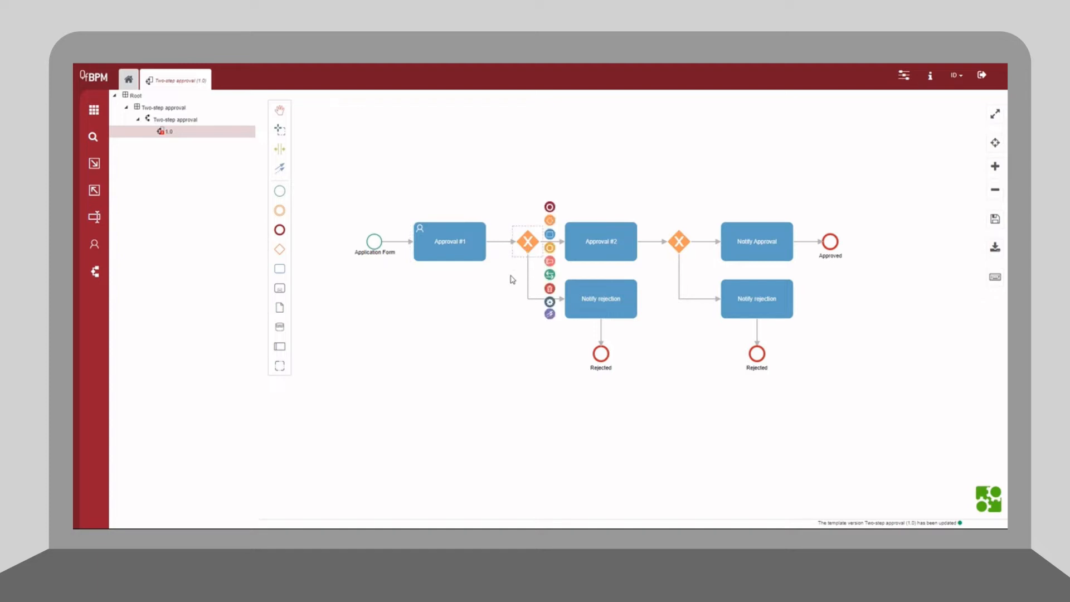
click(500, 310)
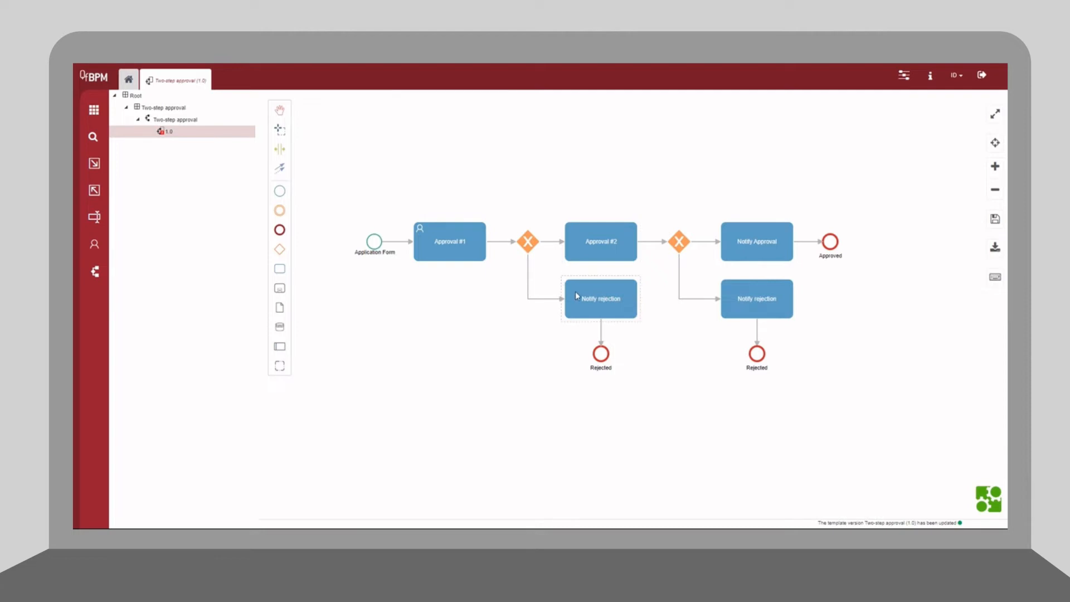
- Name the exclusive gateway following Approval #1 "Evaluation #1"
click(533, 249)
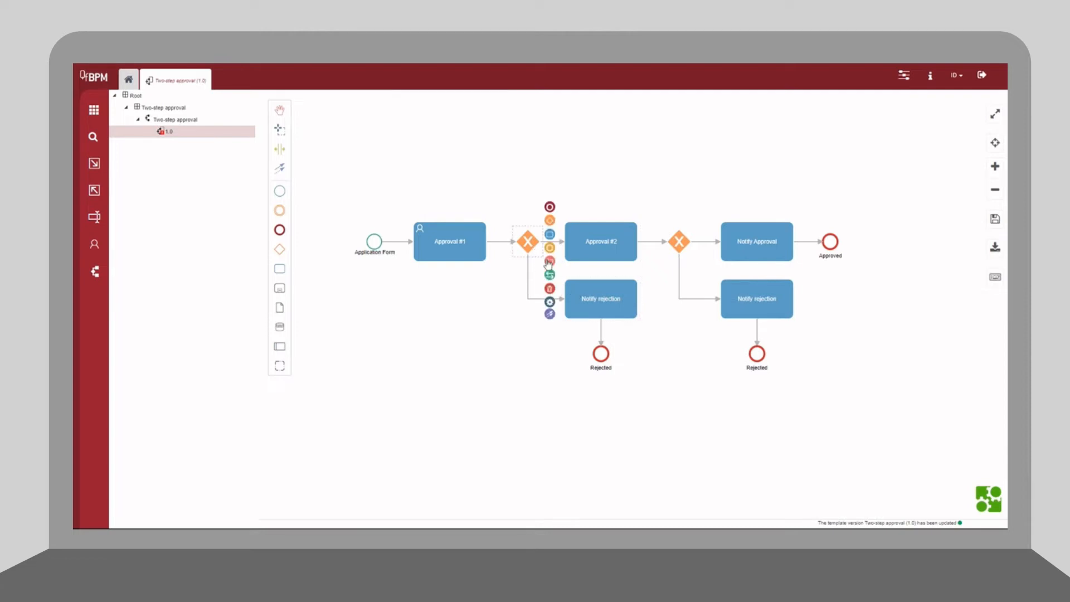
click(549, 301)
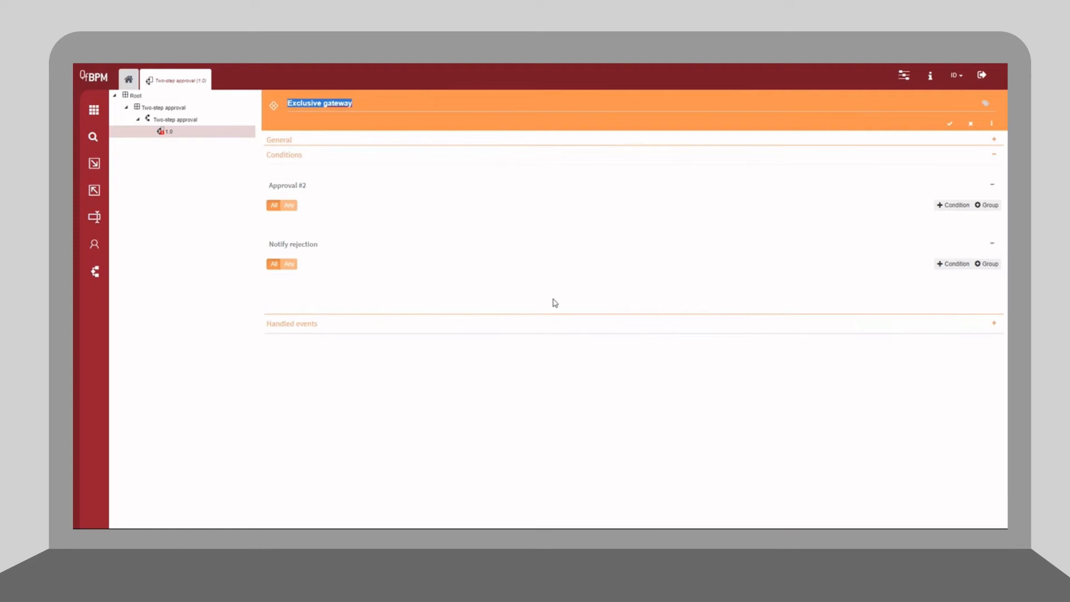
text(Evaluation #1)
click(512, 382)
- Add a condition to the gateway's Approval #2 branch requiring that some user answered Approval #1 with Yes
click(954, 205)
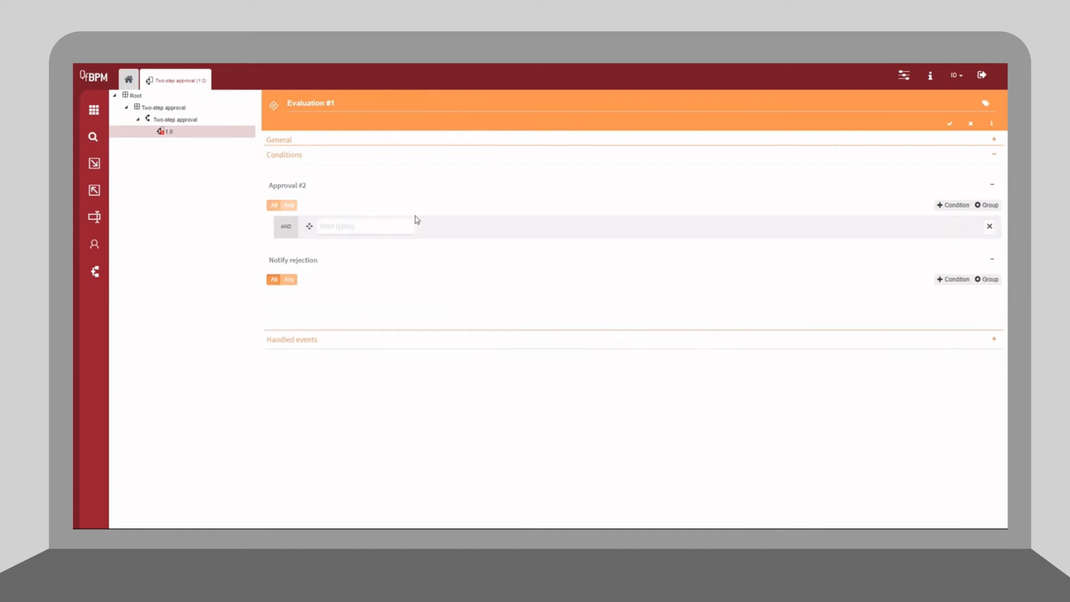
click(398, 226)
text(A)
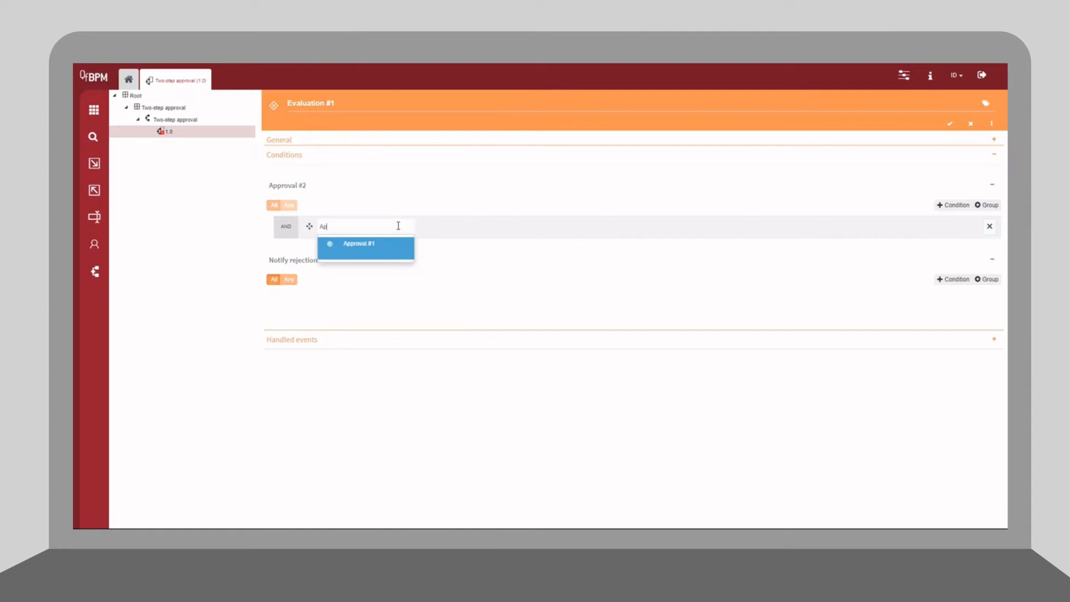
text(p)
key(Return)
click(565, 244)
text(Y)
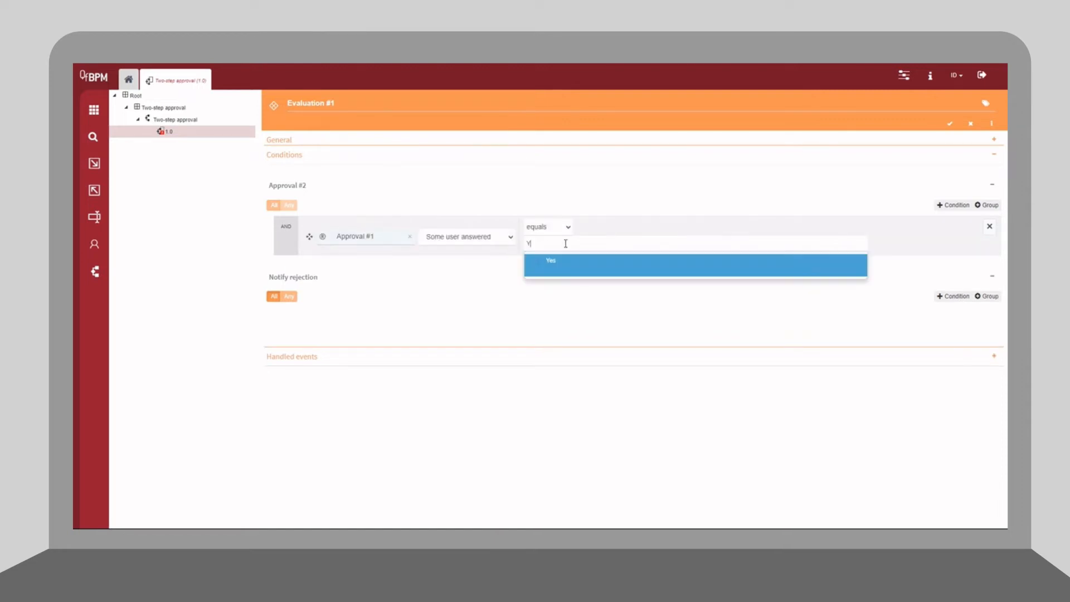
click(564, 262)
click(563, 271)
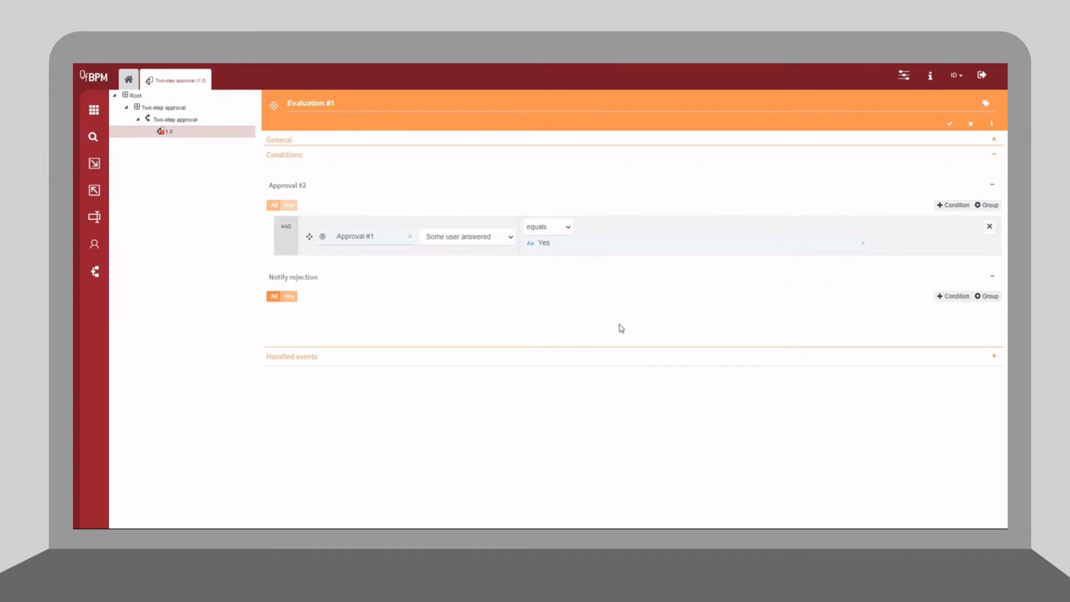
- Add a condition to the Notify rejection branch that some user's Approval #1 answer equals No, and save the gateway settings
click(953, 296)
click(385, 322)
text(Ap)
key(Return)
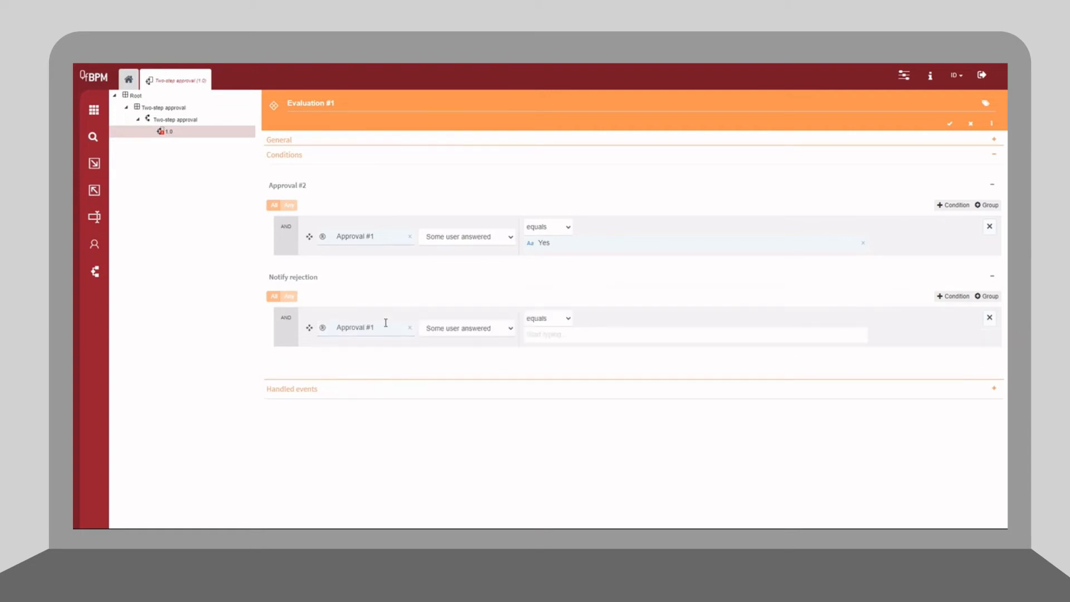
click(551, 337)
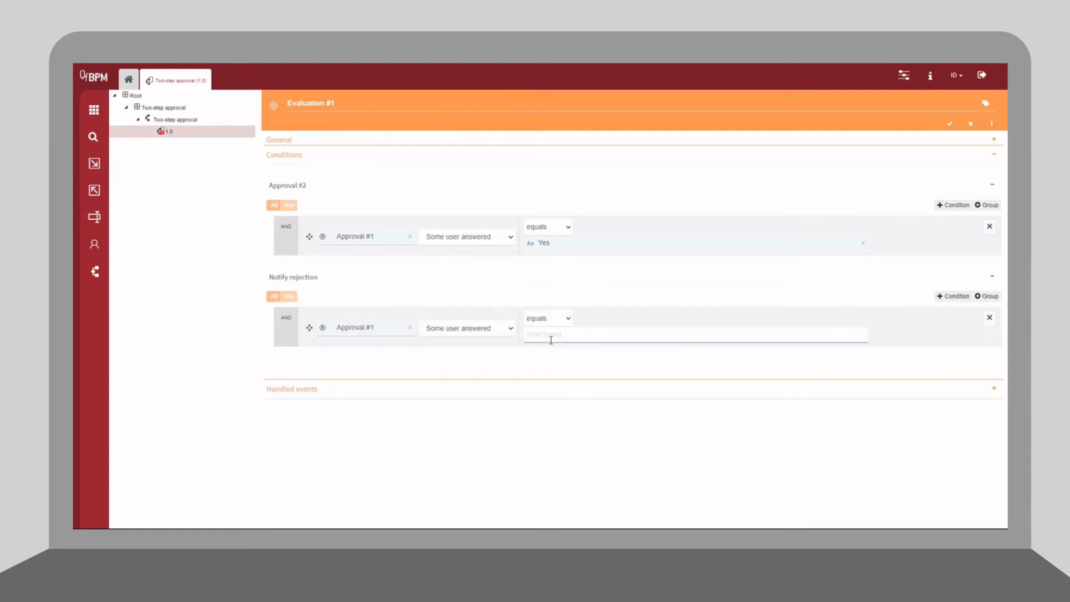
text(No)
click(560, 355)
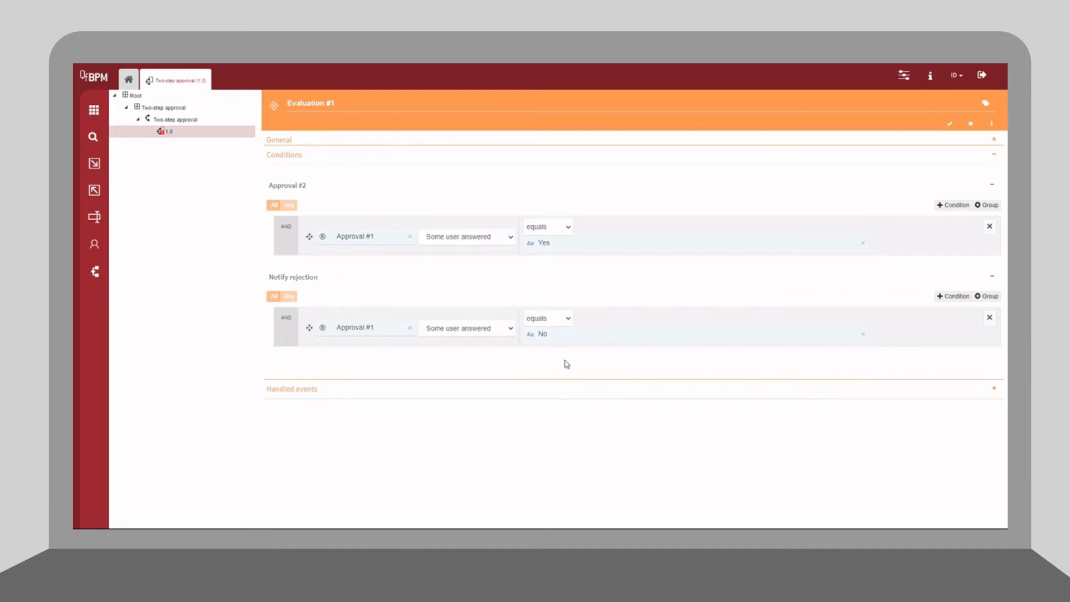
click(949, 123)
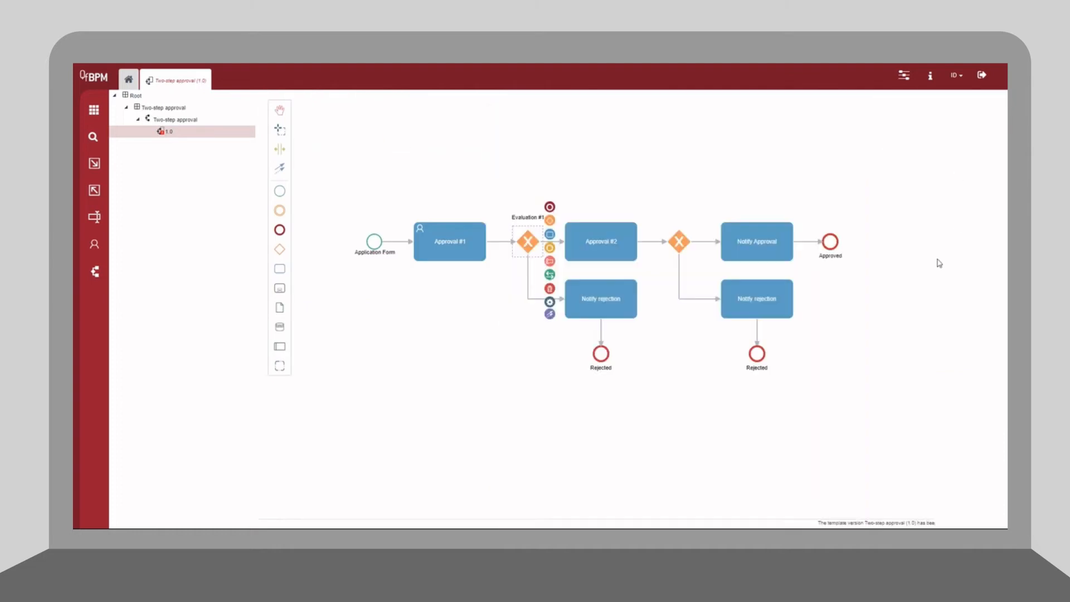
click(470, 317)
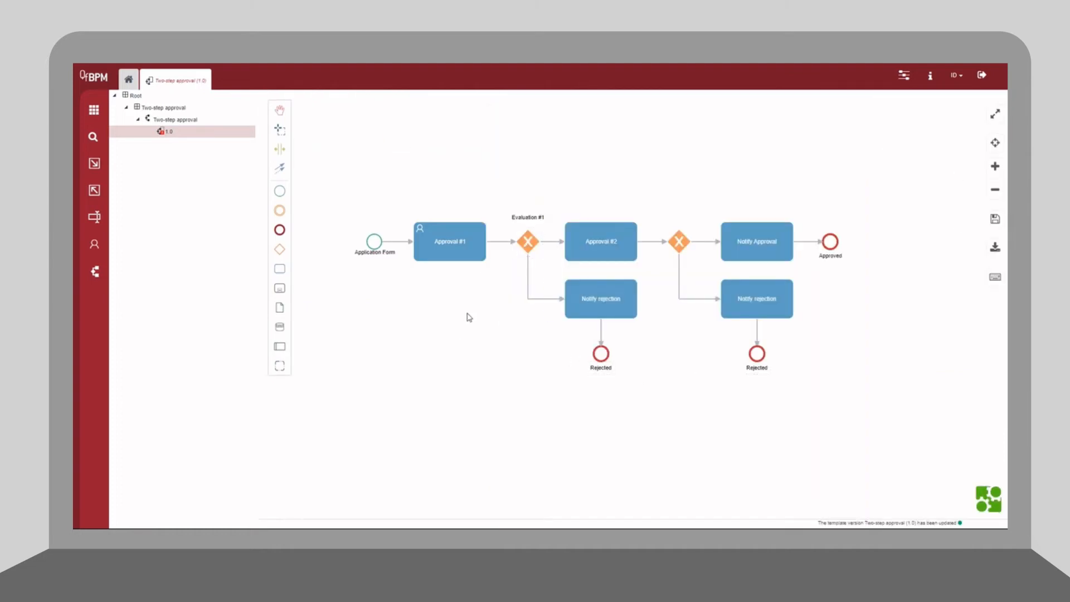
- Change the Approval #2 activity in the diagram into a user task
click(627, 249)
click(647, 199)
click(686, 120)
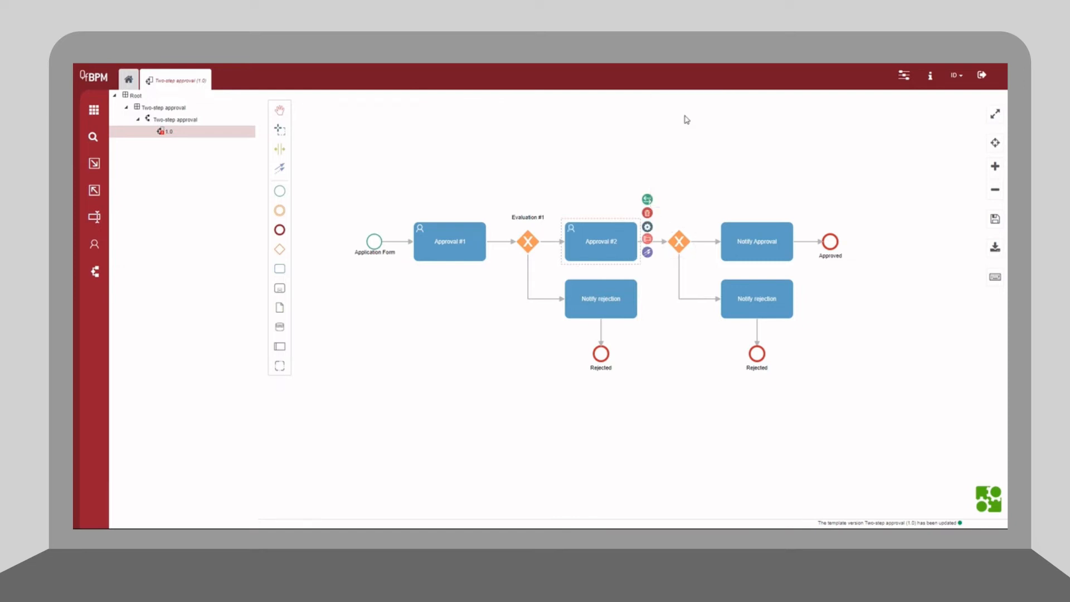
- Set the Approval #2 task's message subject to "Second approval" and its addressee to Approver #2
click(648, 226)
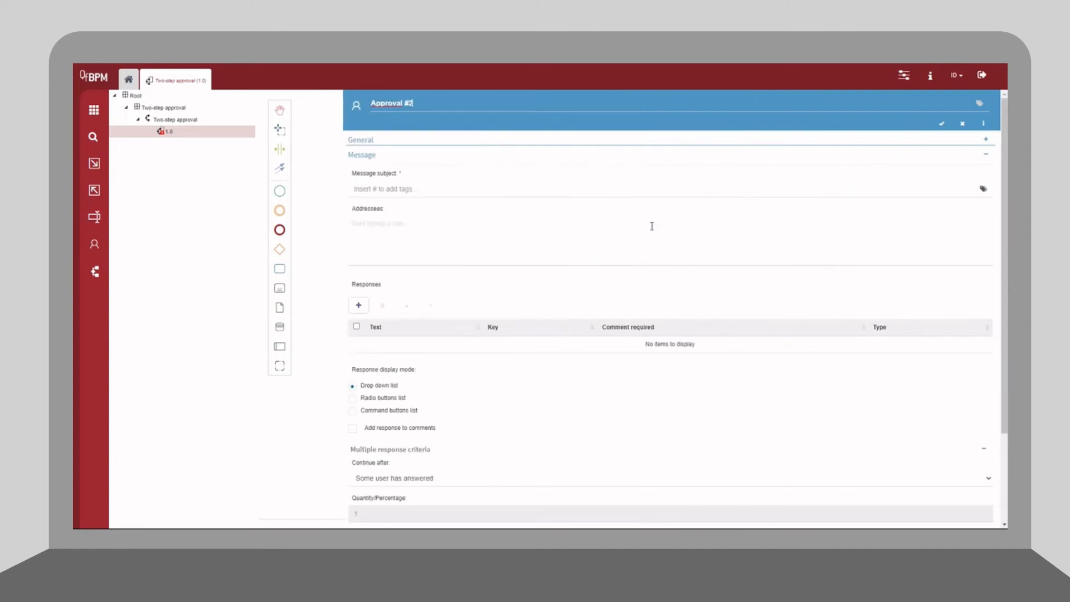
click(556, 191)
text(Second approval)
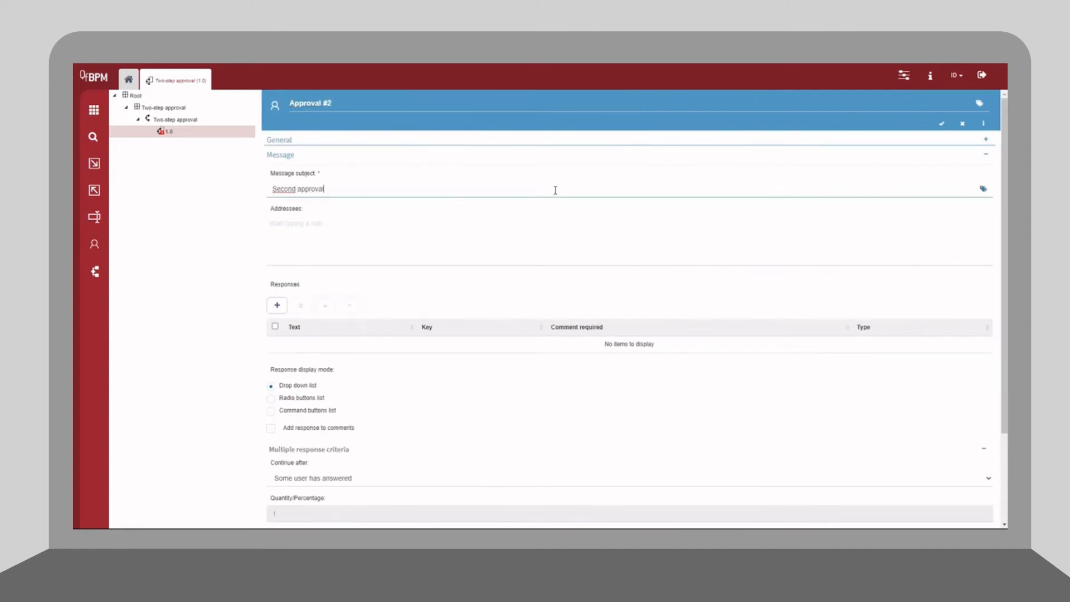
click(547, 236)
text(A)
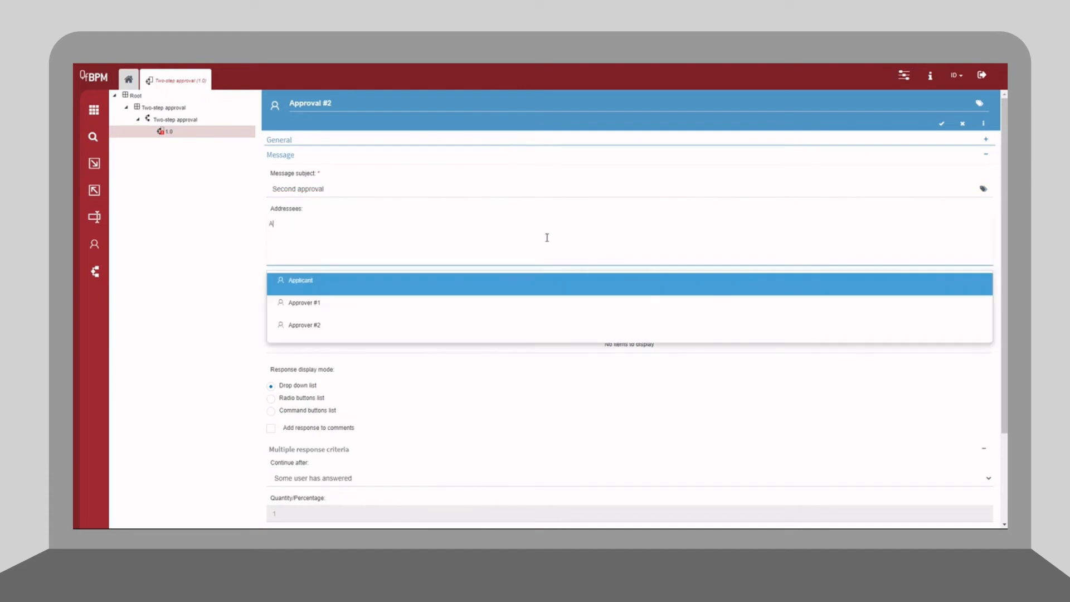
key(Down)
key(Down)
key(Return)
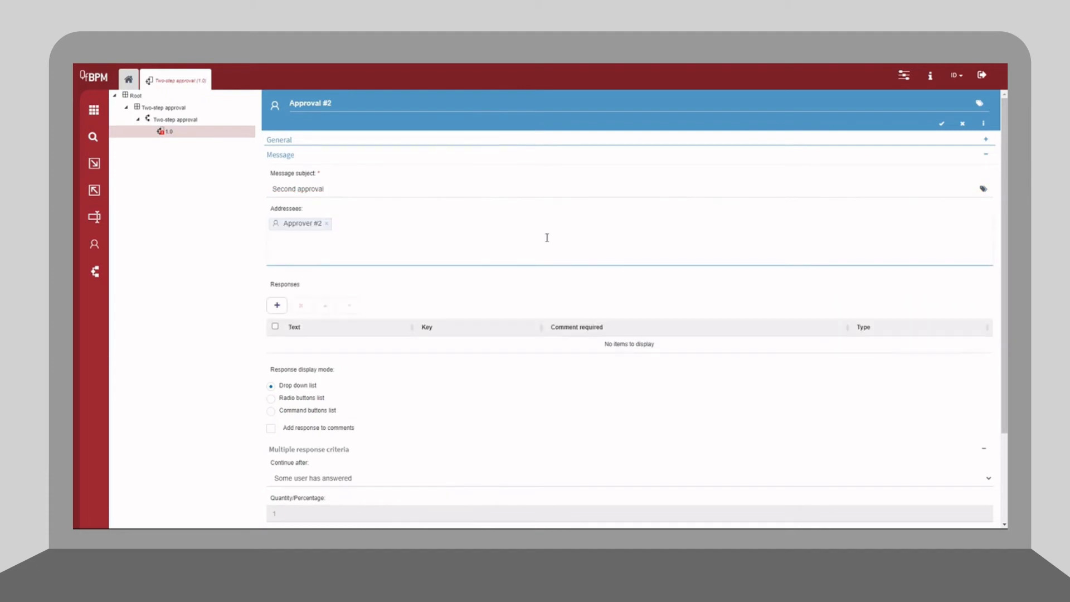
- Add two responses to the Approval #2 task, with the texts "Approved" and "Rejected"
click(278, 308)
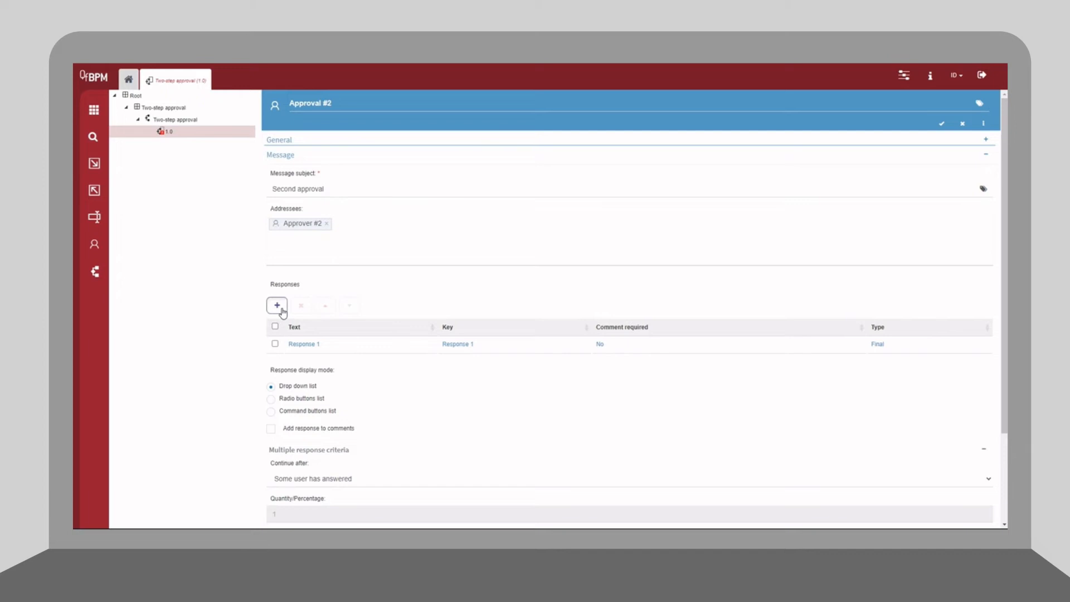
click(279, 307)
click(303, 344)
text(Approved)
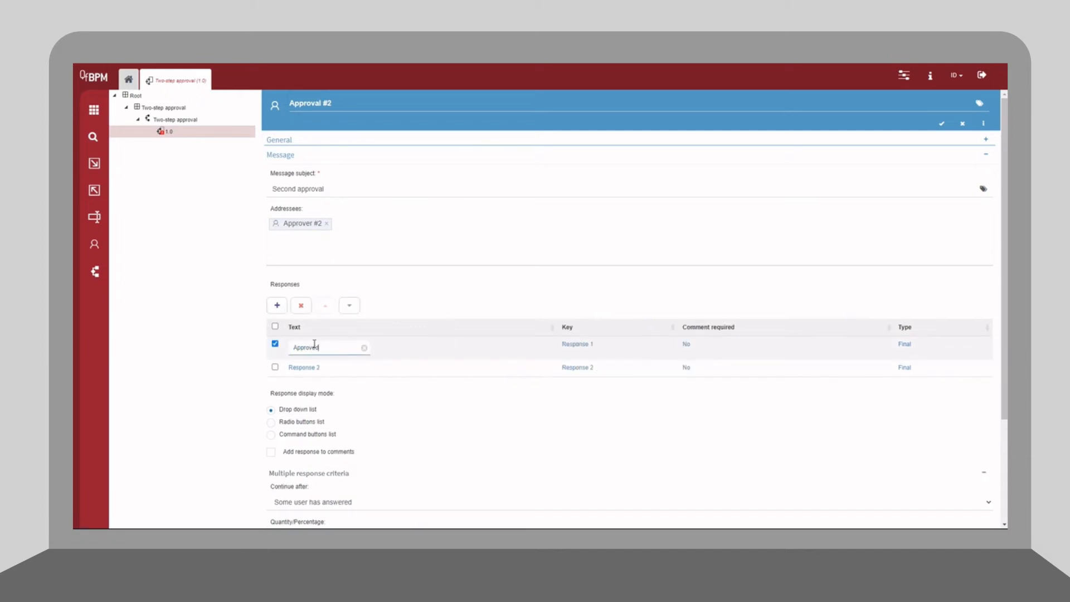
click(298, 369)
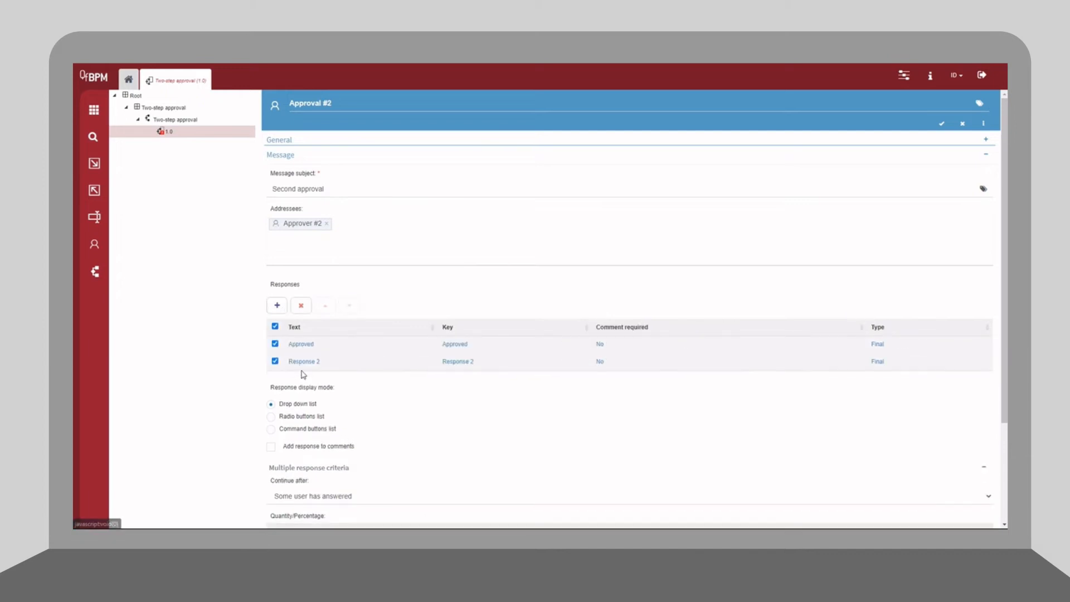
click(304, 361)
text(Rejected)
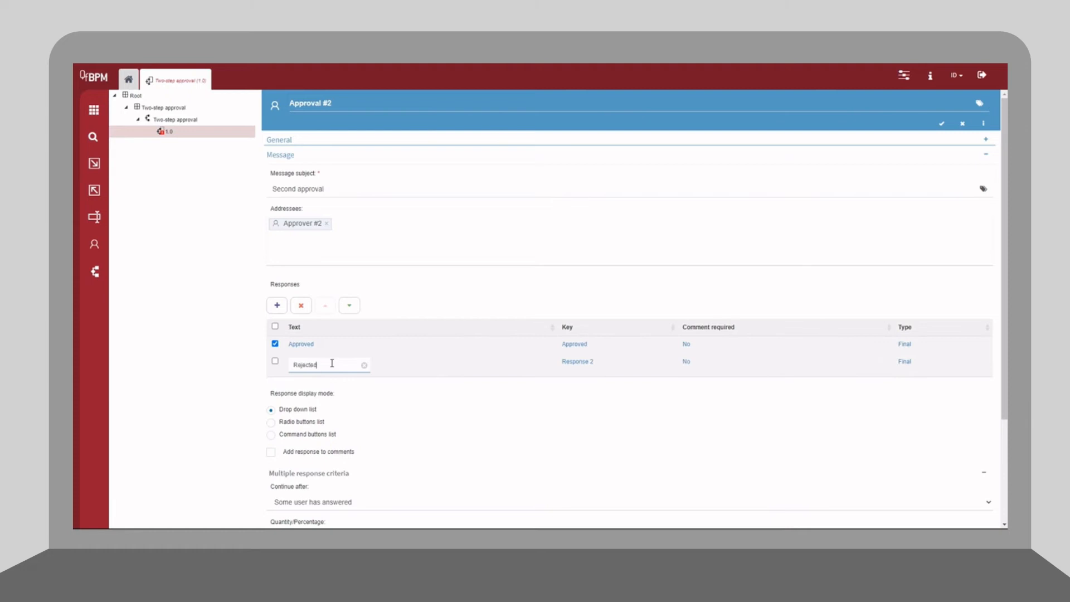
click(244, 380)
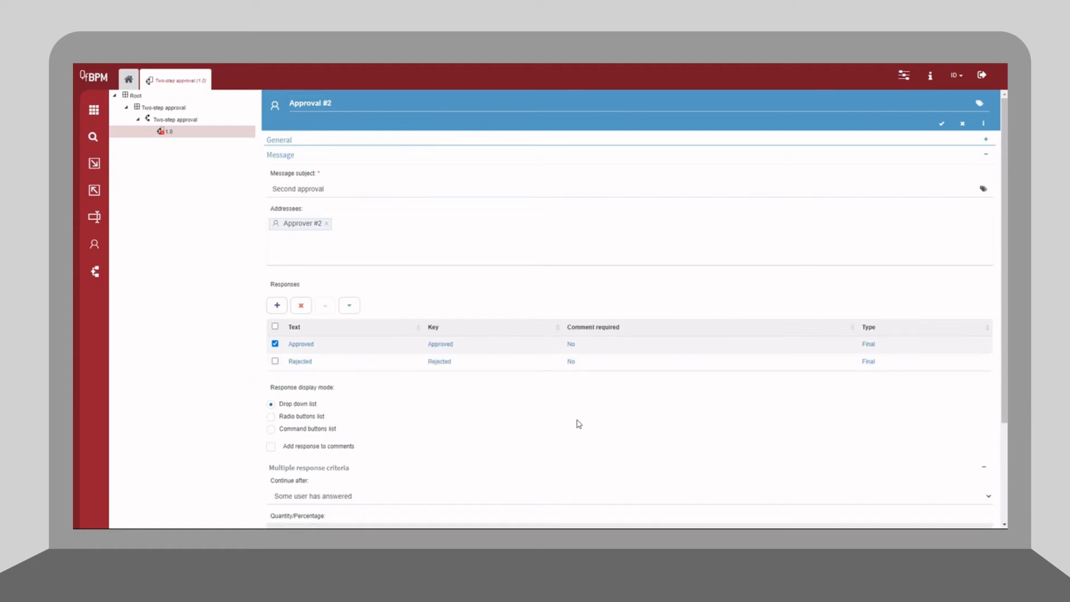
- Require a comment for the Rejected response and set the response display mode to Command buttons list
click(572, 364)
click(589, 370)
click(591, 378)
click(331, 434)
- Go through the Approval #2 task's scope settings, including the role and attachment scope, and save the task
scroll(387, 424, down, 3)
click(341, 454)
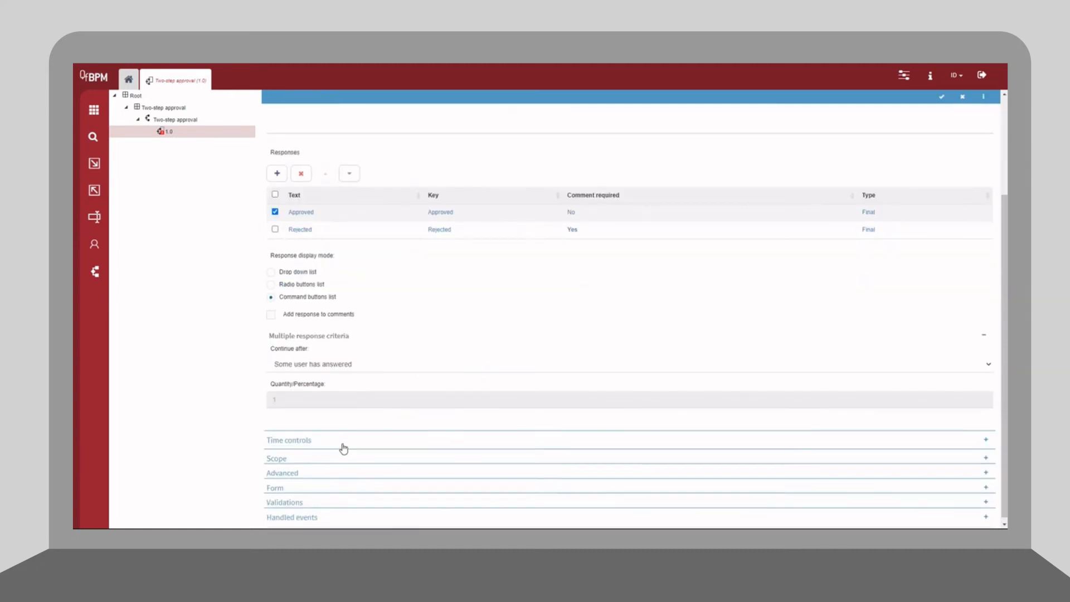
scroll(337, 466, down, 2)
scroll(324, 440, down, 15)
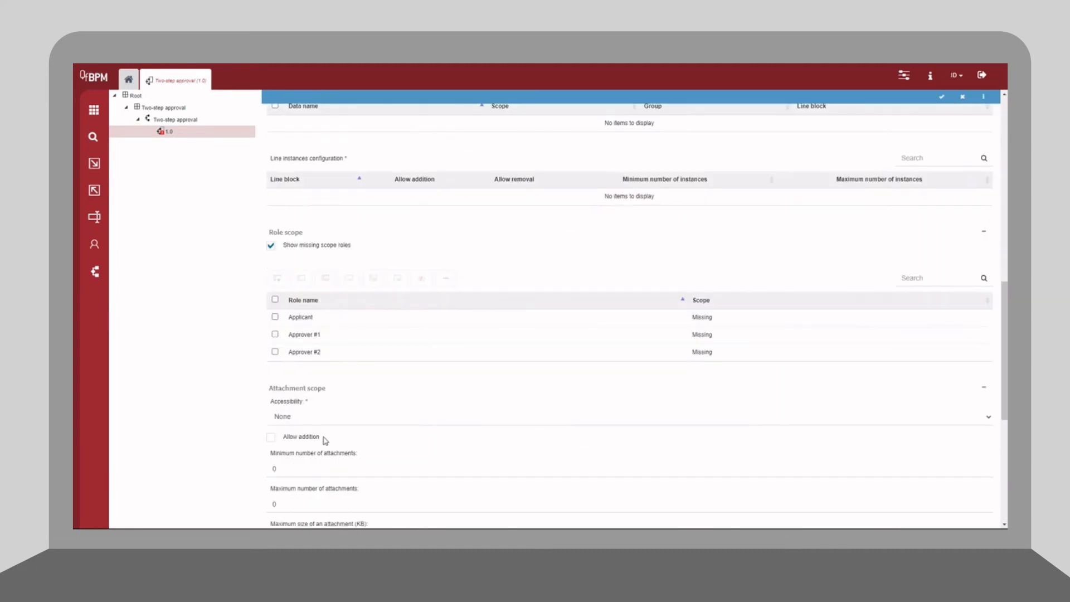
click(315, 432)
click(314, 444)
click(941, 100)
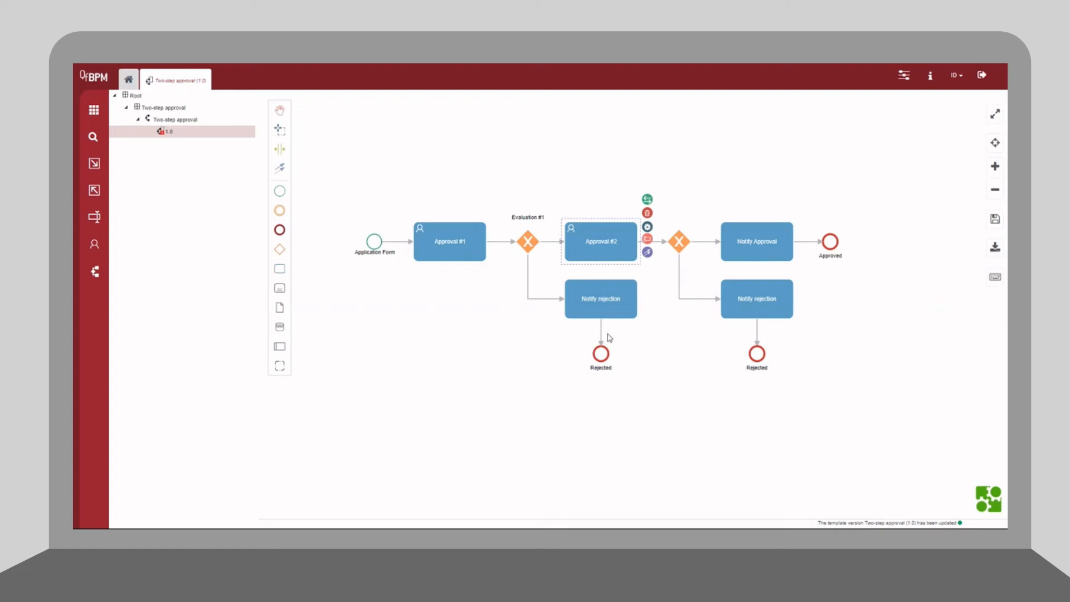
- Change the Notify rejection activity below Approval #2 into a user notification task
click(641, 332)
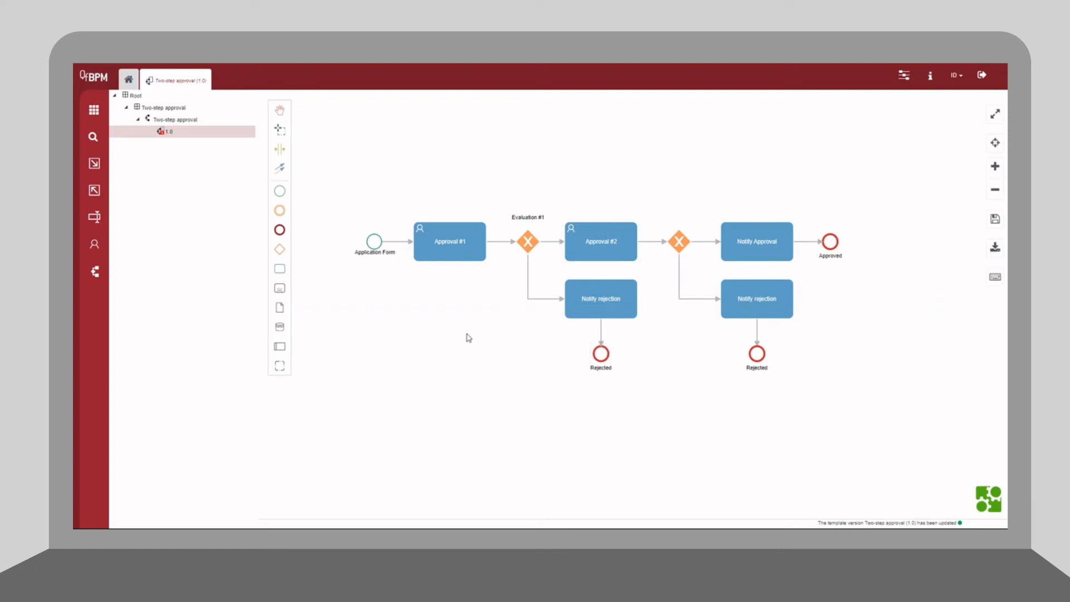
click(634, 300)
click(647, 257)
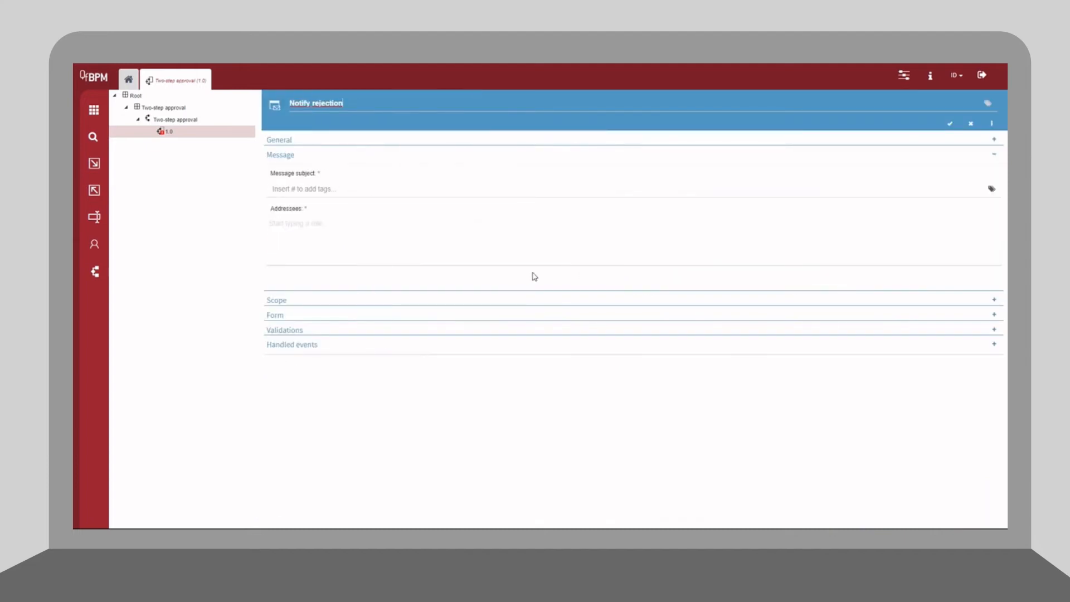
- Set the notification's subject to "Application rejected" followed by the Flow correlative ID tag, and its addressee to Applicant
click(437, 192)
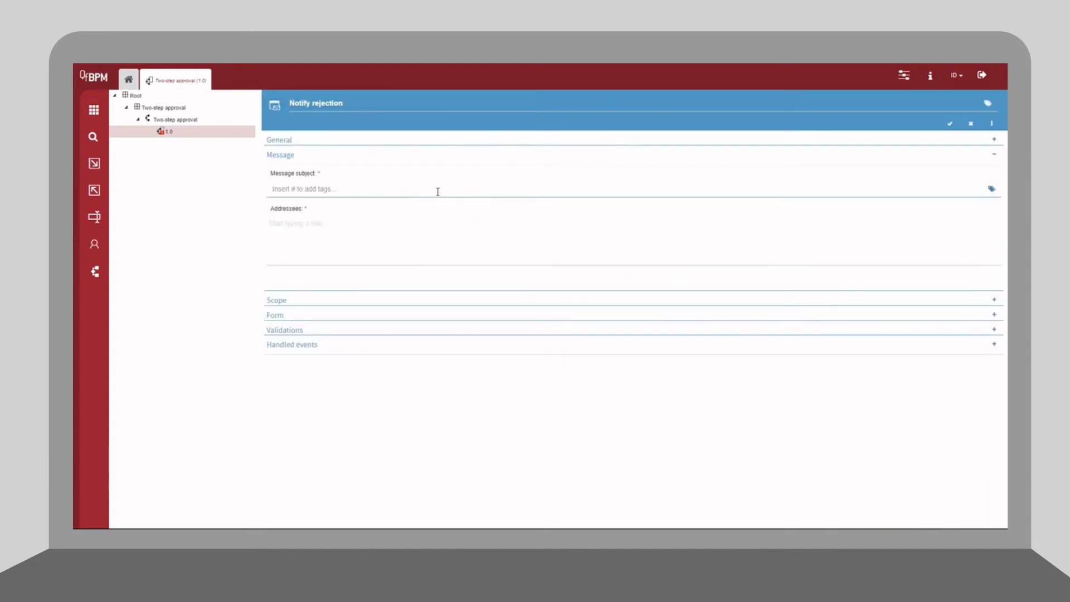
text(Application rejected #)
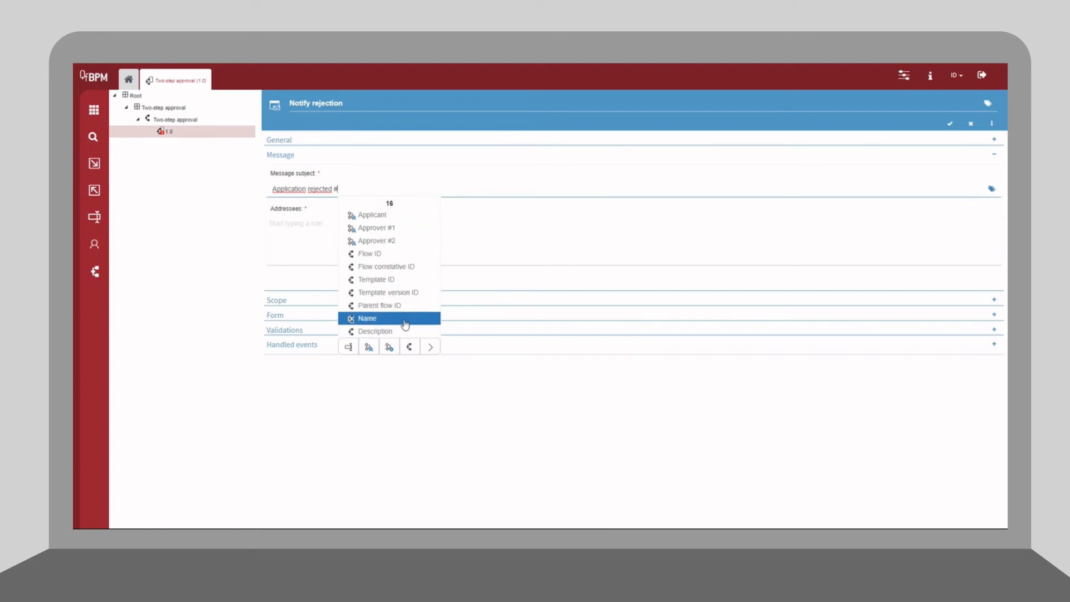
click(432, 268)
click(418, 222)
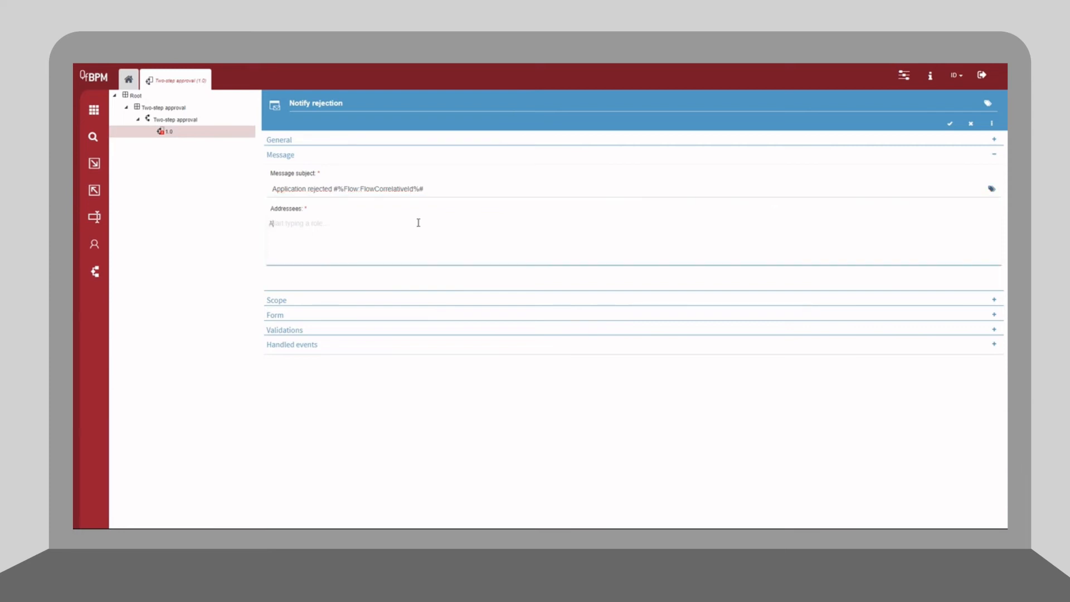
text(App)
key(Return)
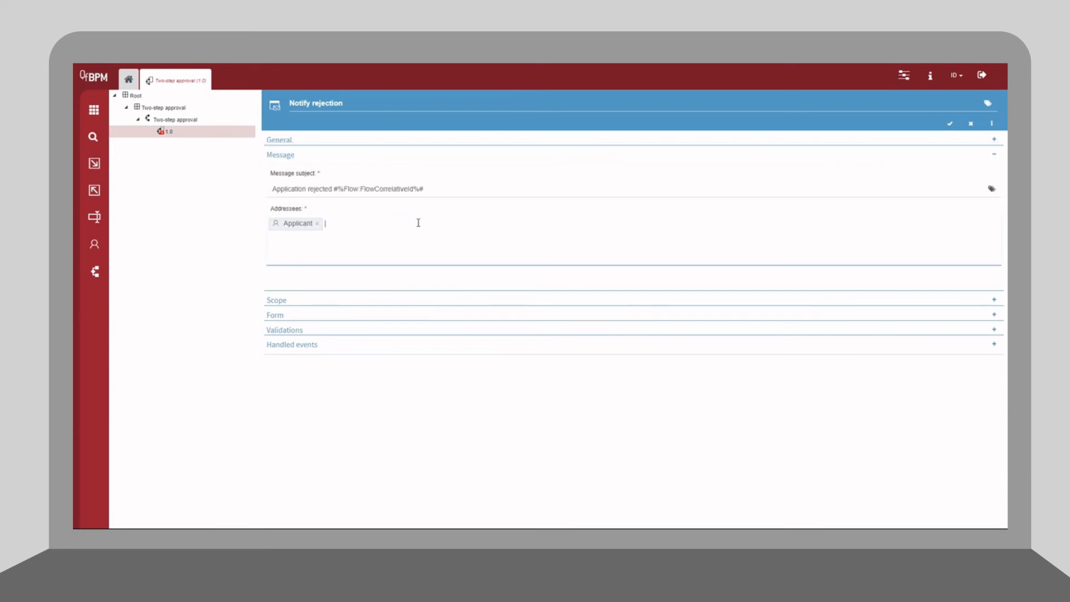
- Check the notification's role, attachment and comment scope settings and save the Notify rejection task
click(337, 300)
scroll(352, 319, down, 5)
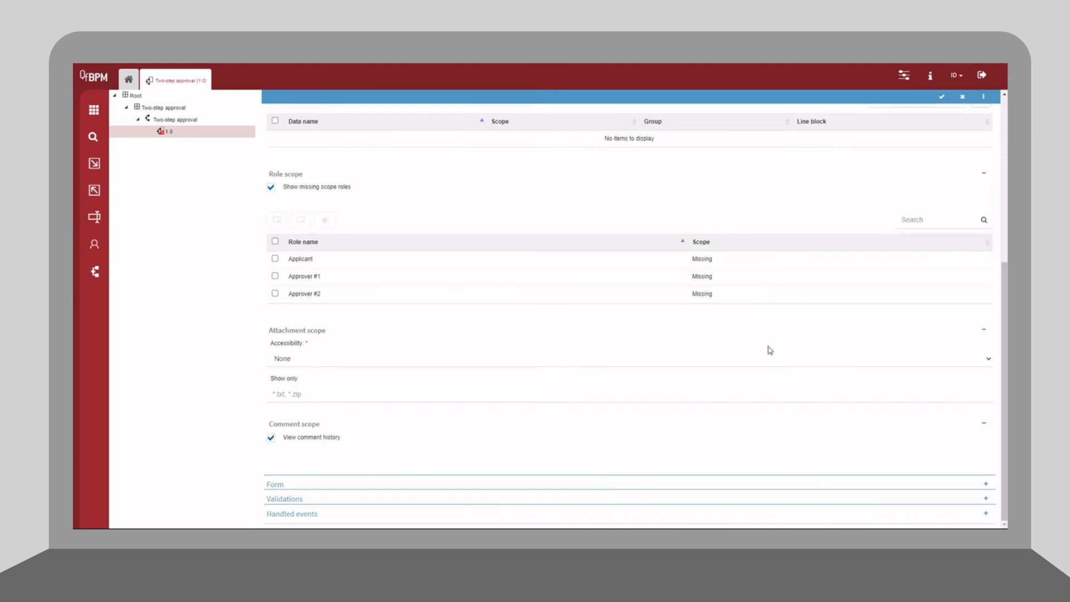
click(941, 104)
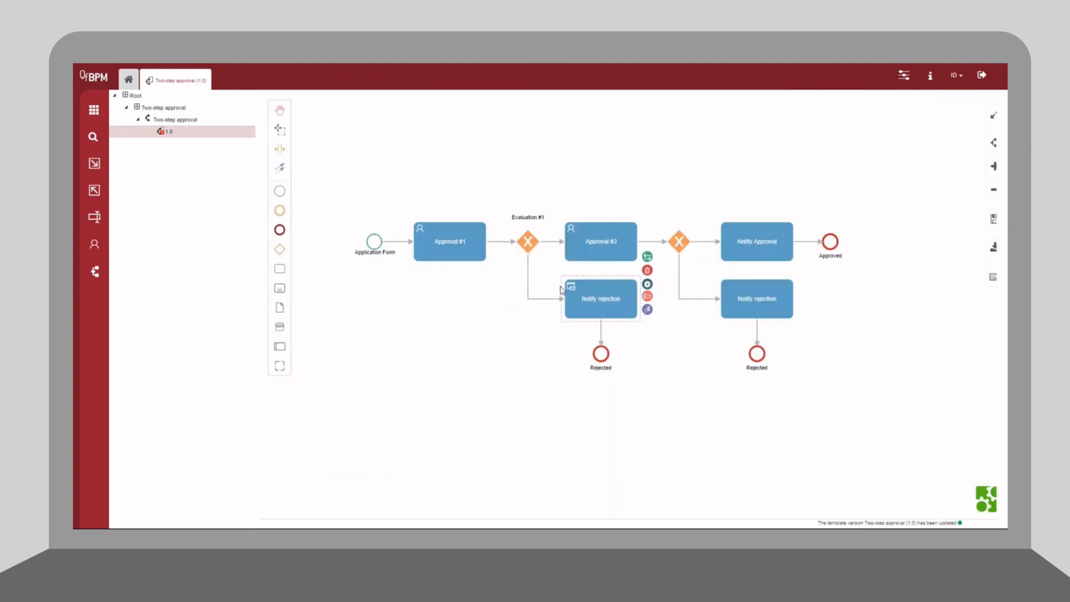
click(680, 282)
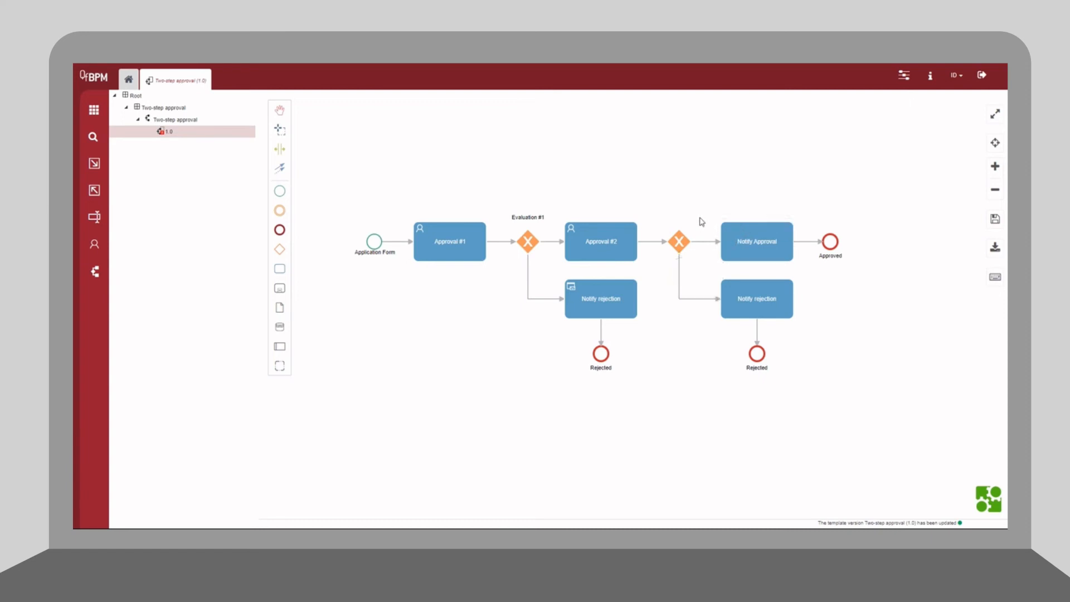
- Name the exclusive gateway following Approval #2 "Evaluation #2"
click(685, 241)
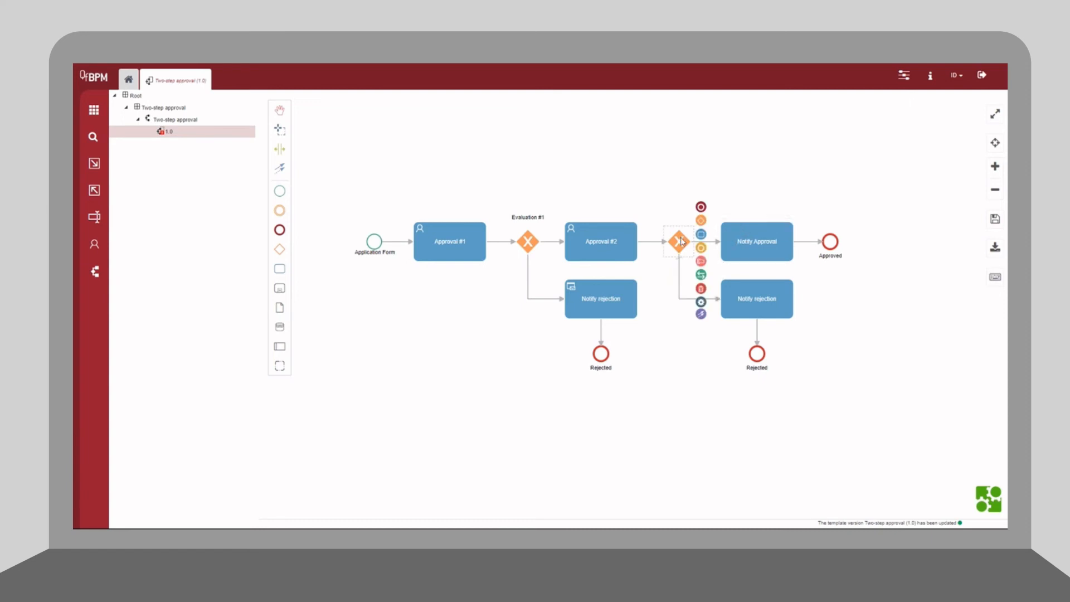
click(701, 301)
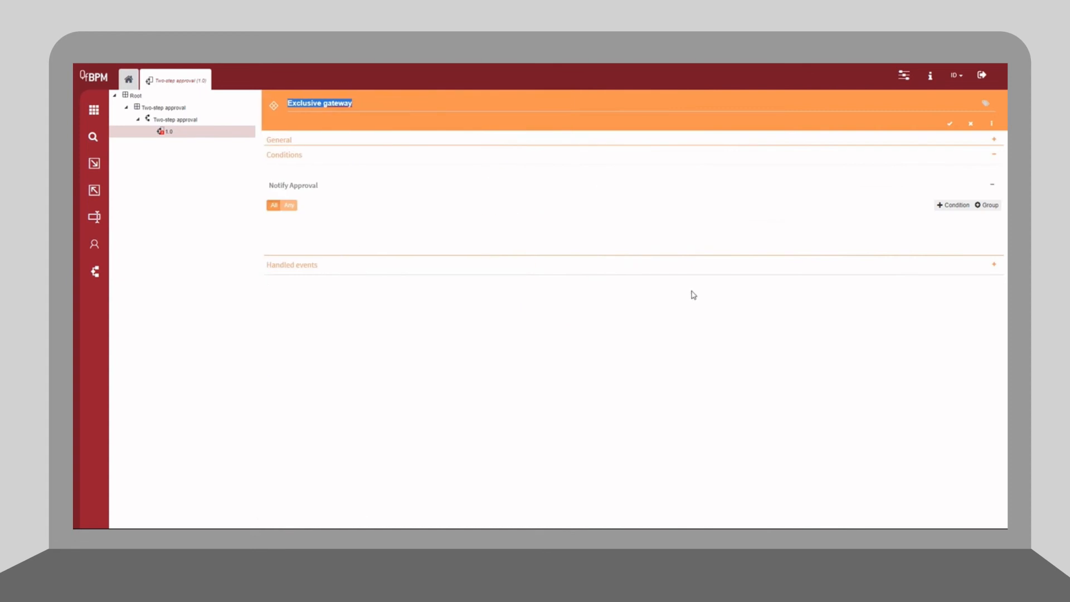
text(Evaluation #2)
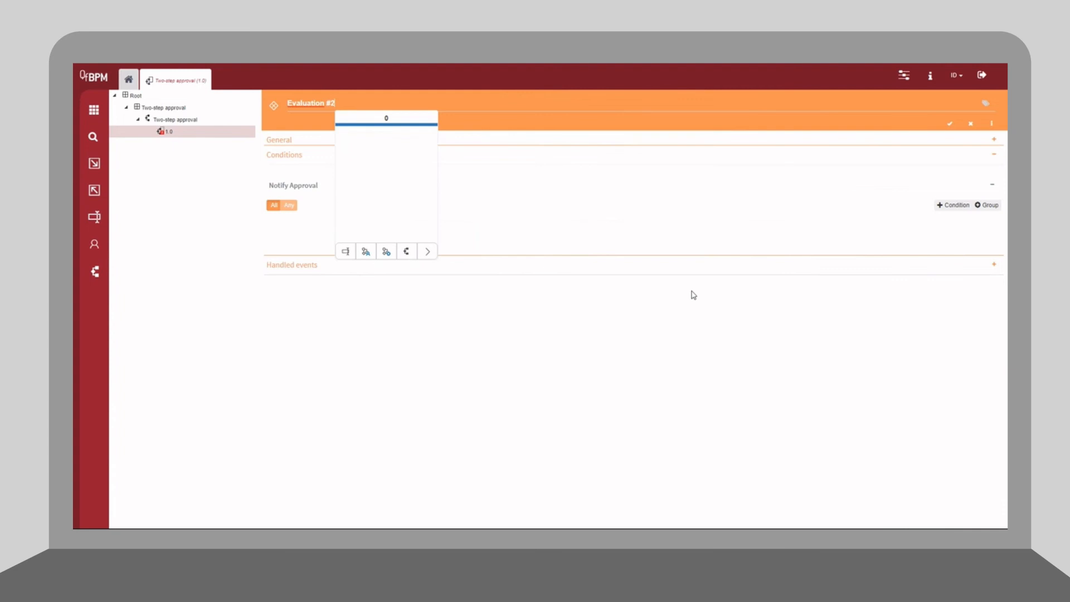
click(583, 210)
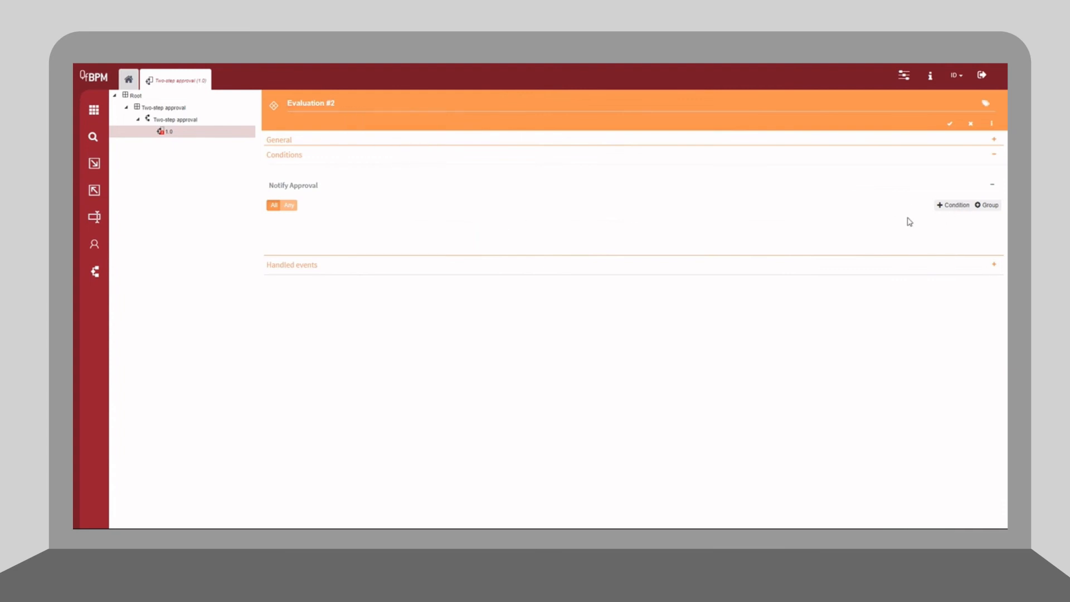
- Add a condition to the Notify Approval branch that some user's Approval #2 answer equals Approved, and save the gateway settings
click(941, 207)
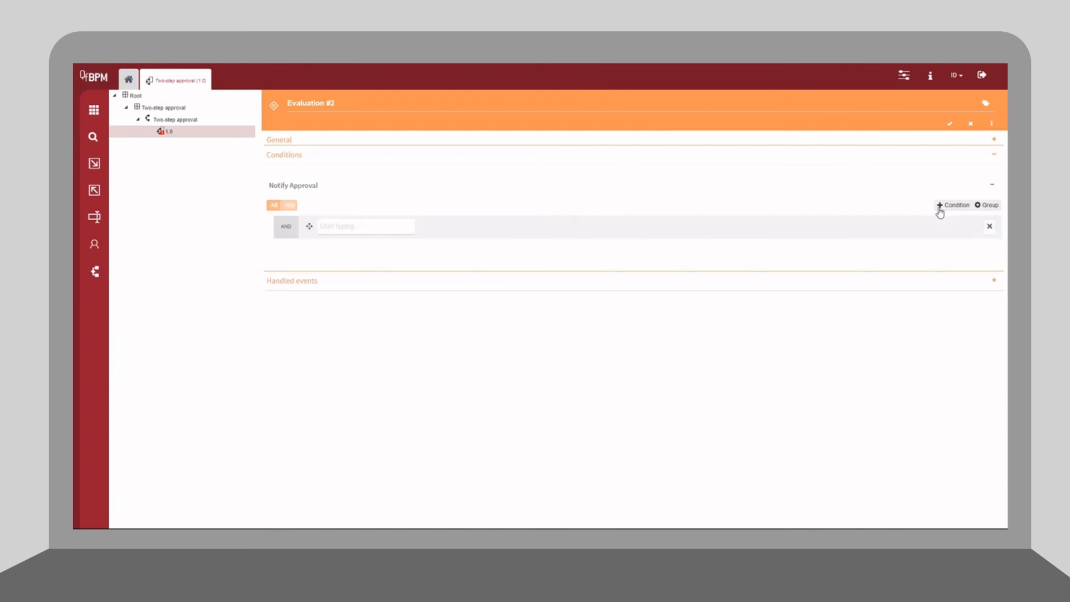
click(398, 226)
text(Ap)
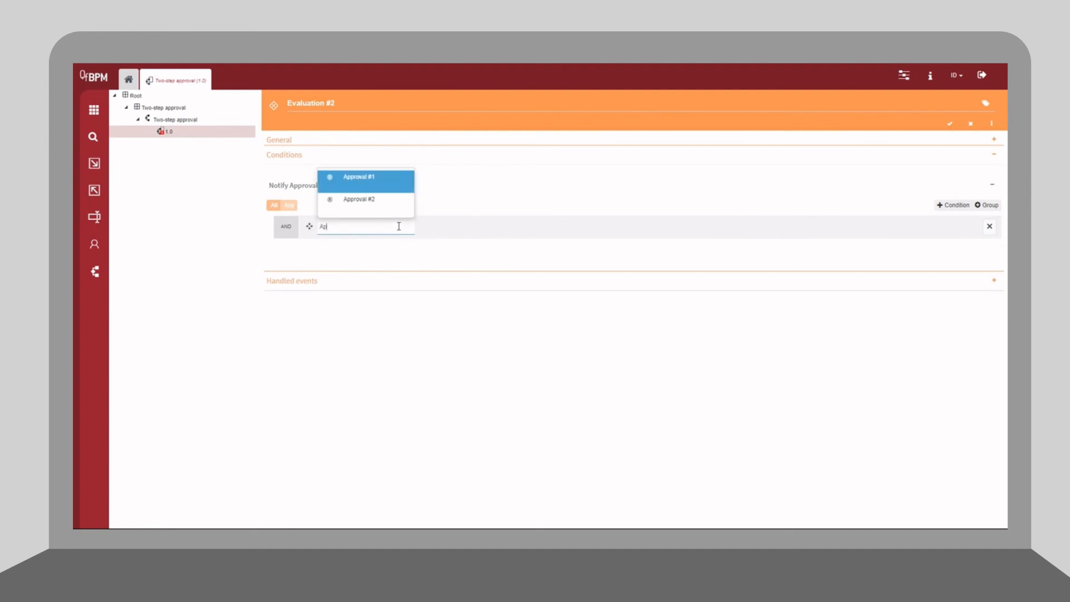
key(Down)
key(Return)
click(558, 241)
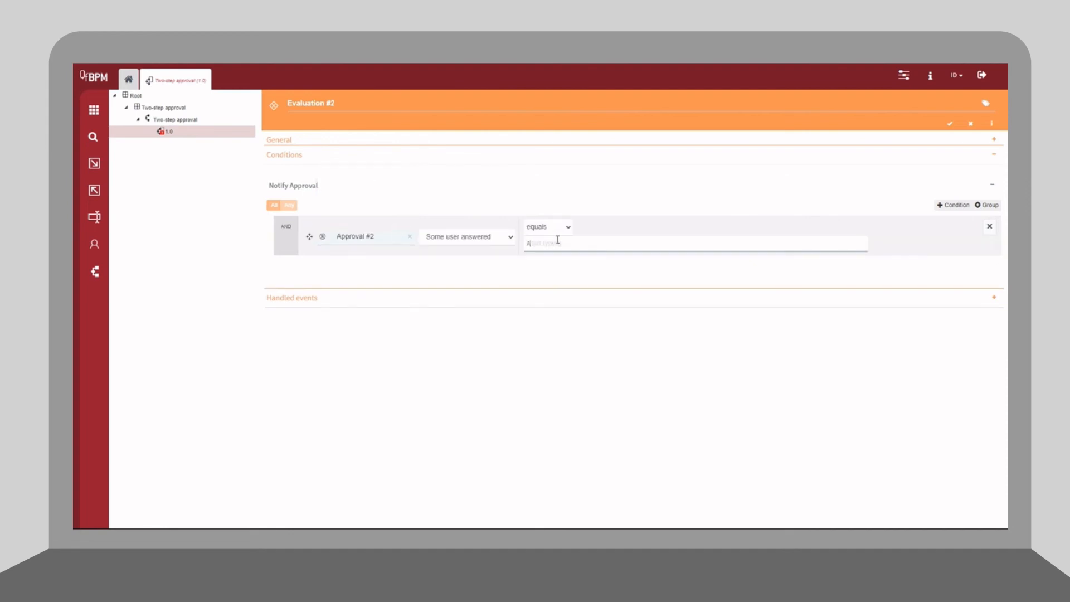
click(581, 265)
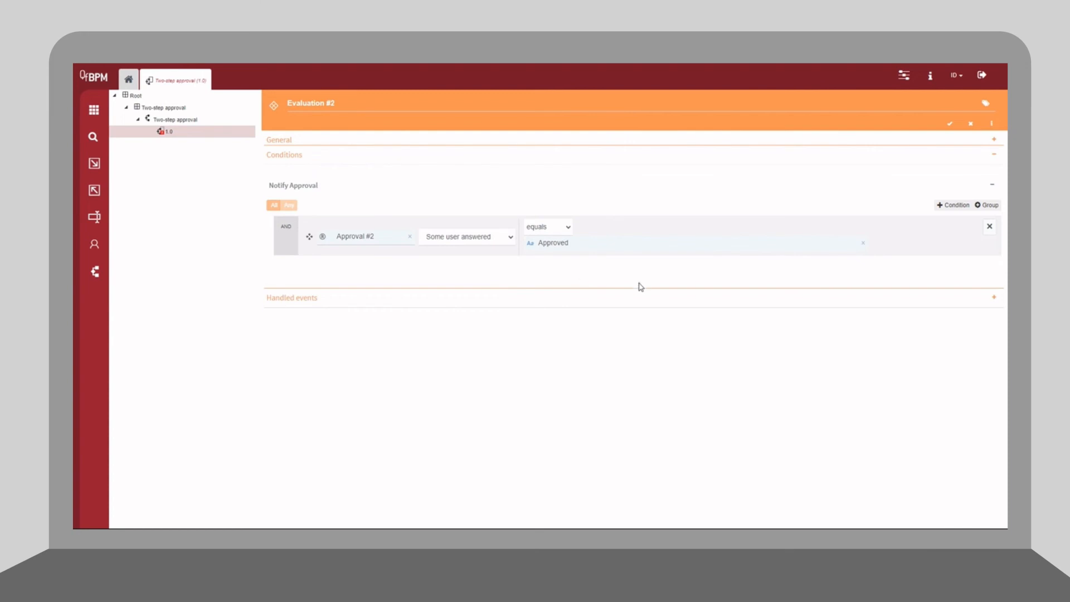
click(946, 125)
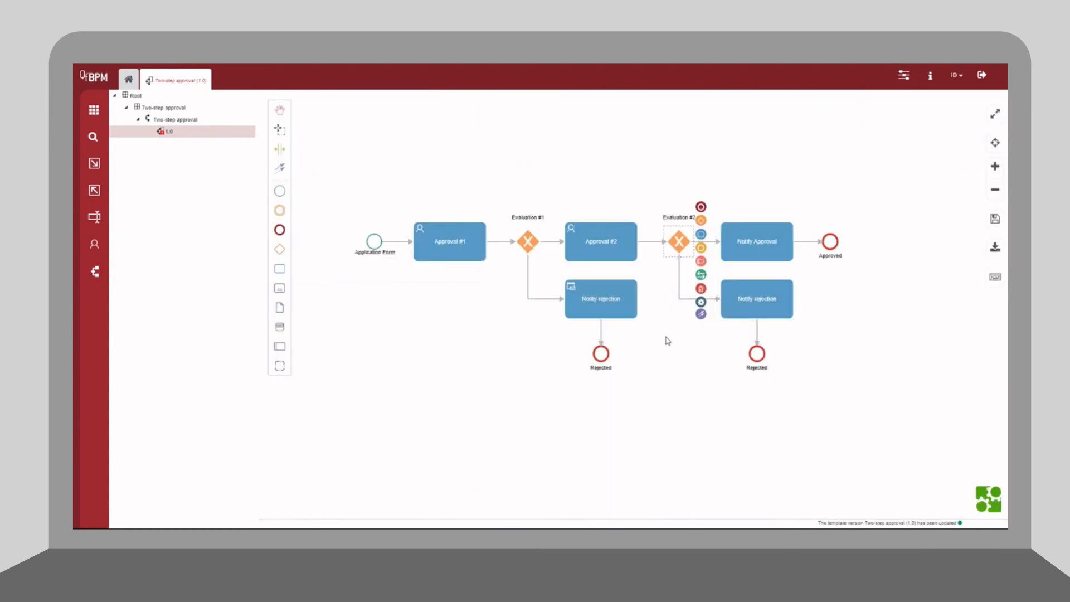
- Change the Notify rejection activity below Notify Approval into a user notification task
click(789, 312)
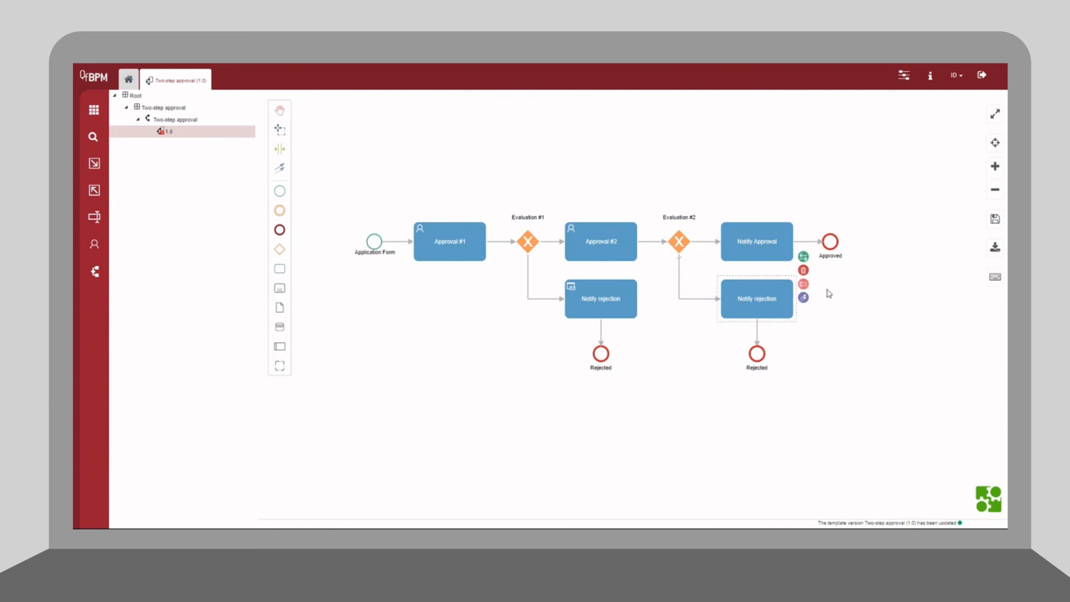
click(805, 260)
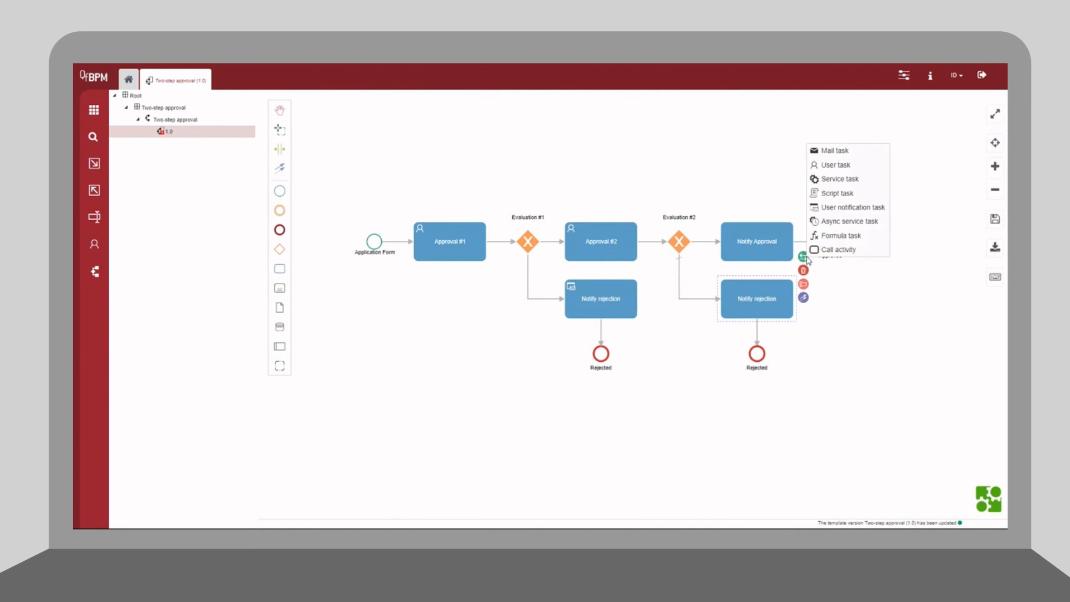
click(880, 211)
- Set this second rejection notification's message subject to "Application rejected" and its addressee to Applicant
click(804, 285)
click(397, 188)
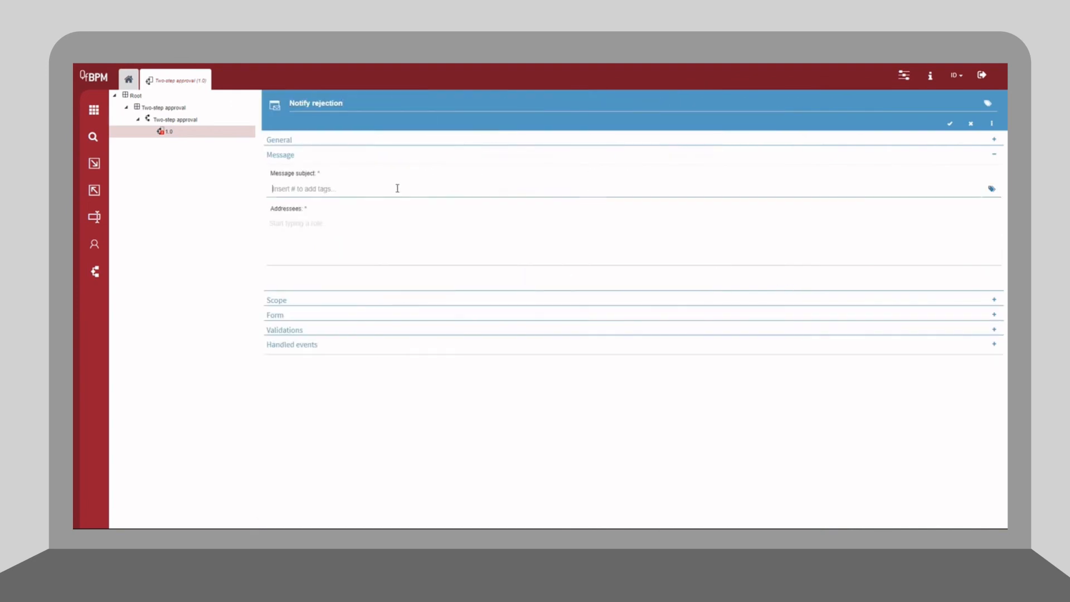
text(Application rejected)
key(Tab)
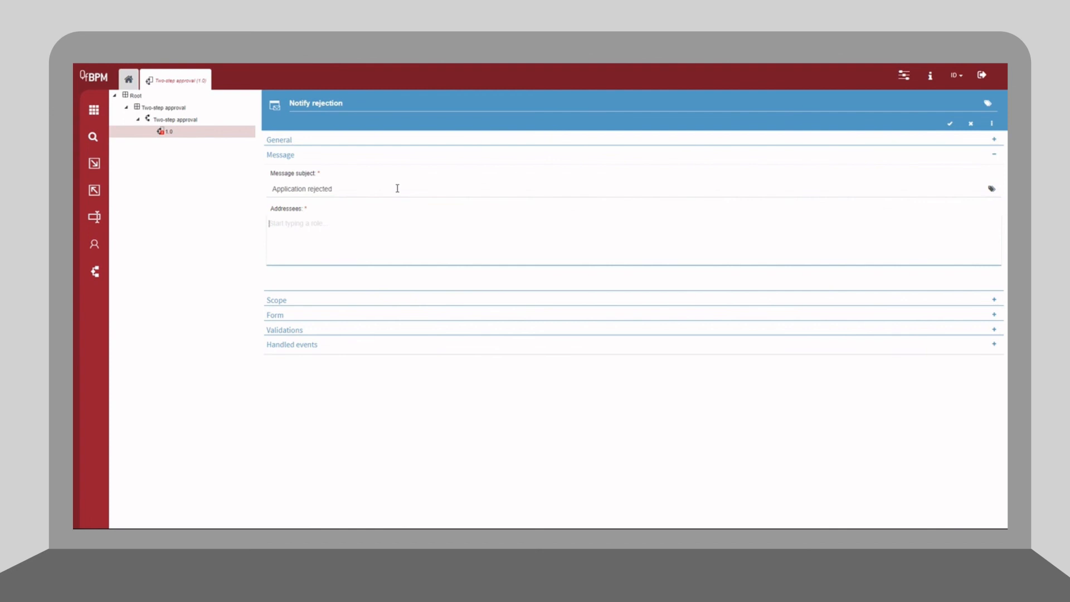
text(App)
key(Up)
key(Return)
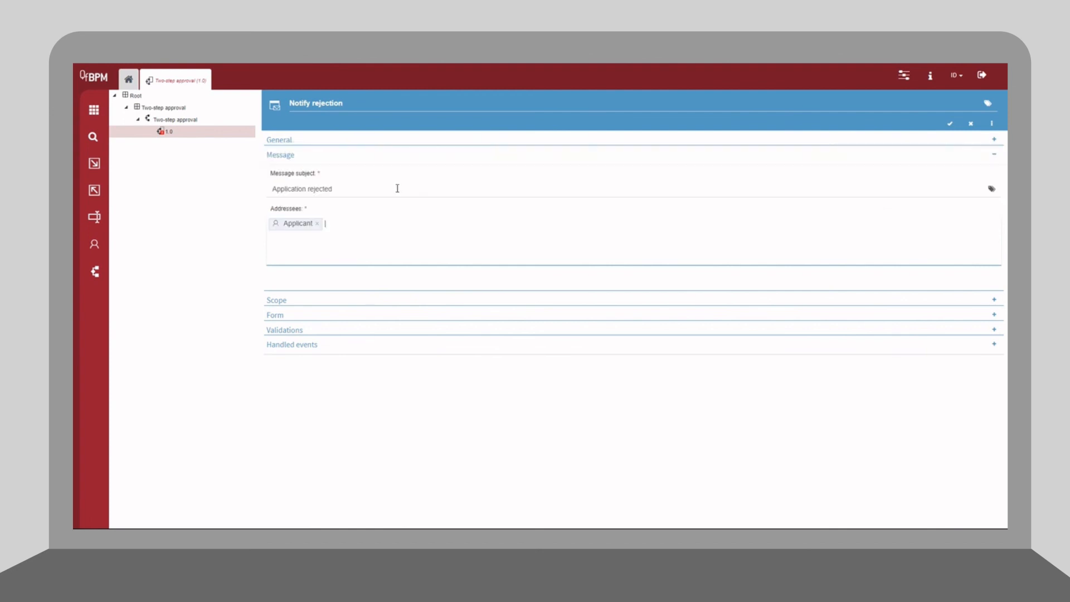
- Enable viewing the comment history in the second Notify rejection task's scope and save its settings
click(301, 305)
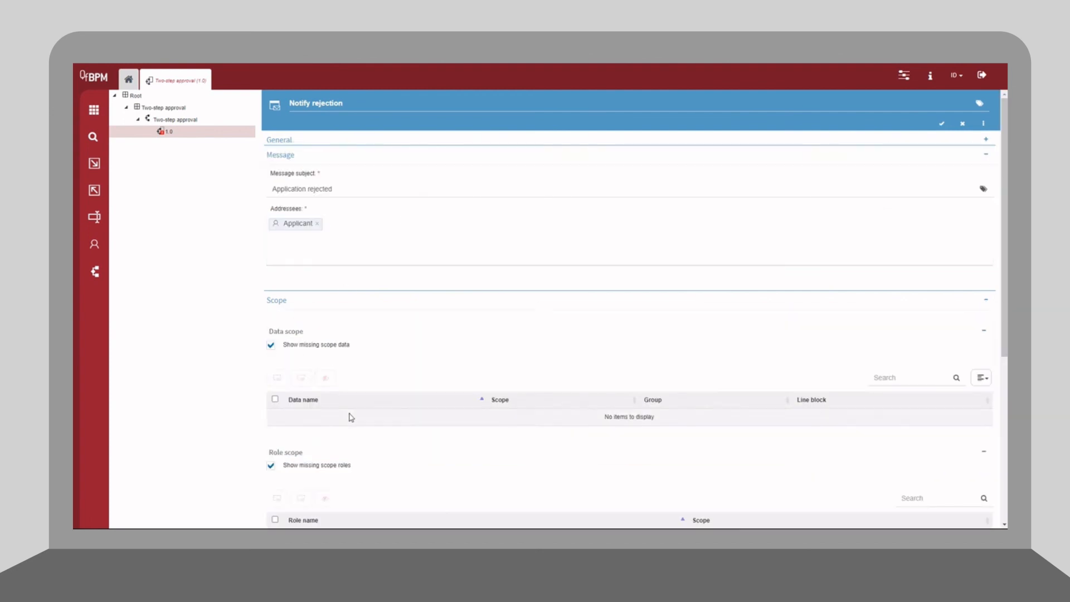
scroll(342, 412, down, 5)
click(315, 443)
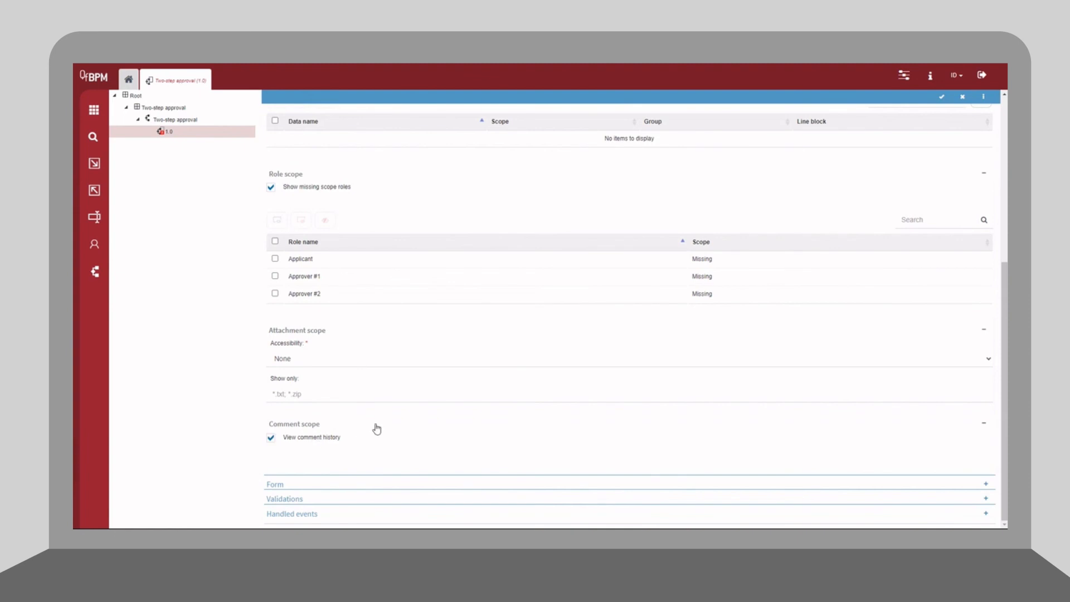
click(943, 98)
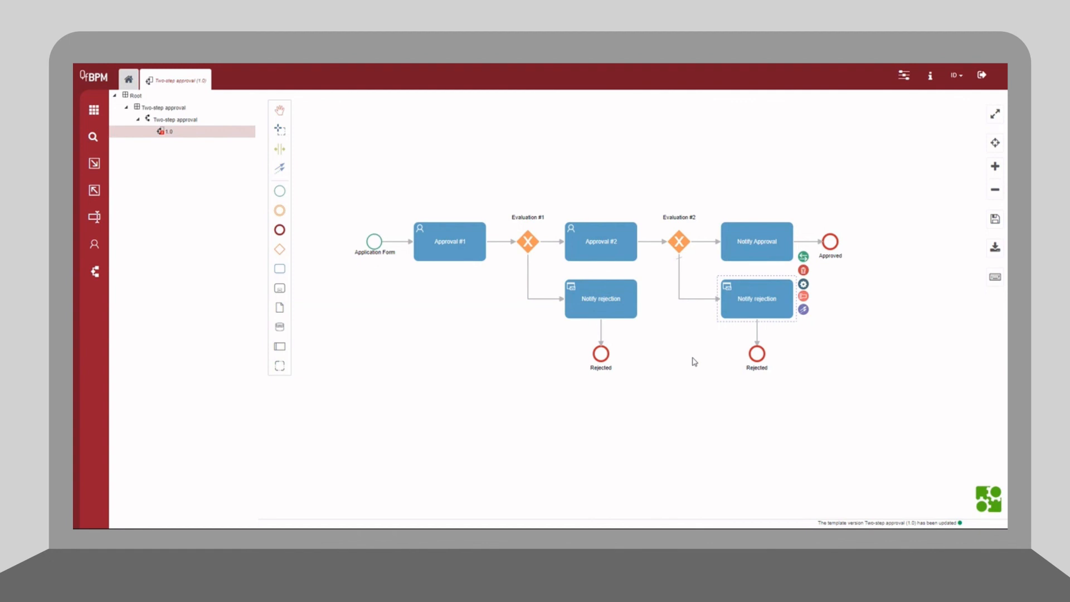
- Change the Notify Approval activity into a user notification task
click(782, 240)
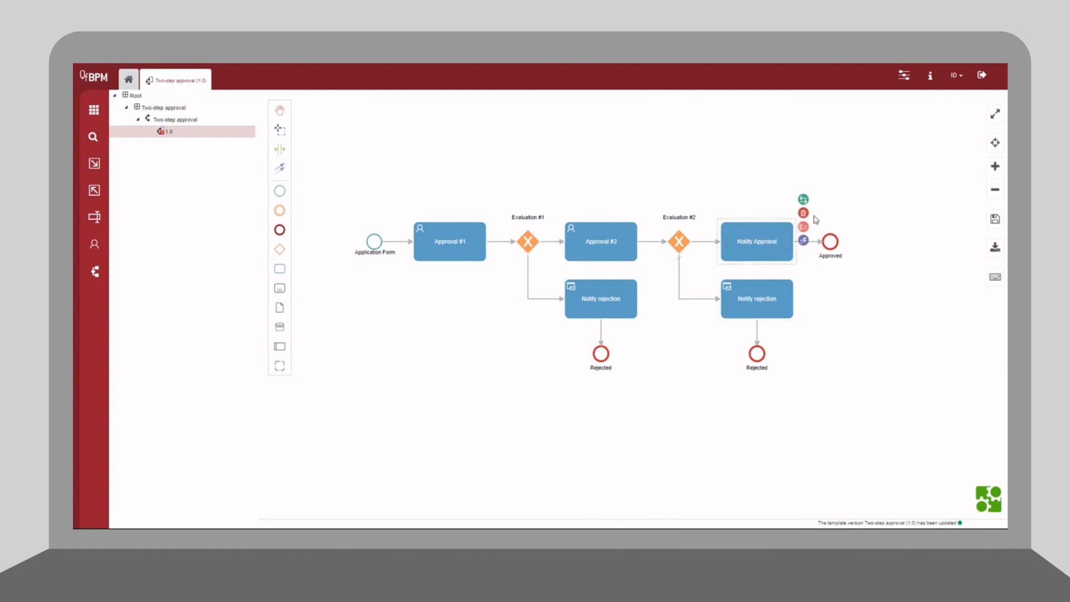
click(803, 199)
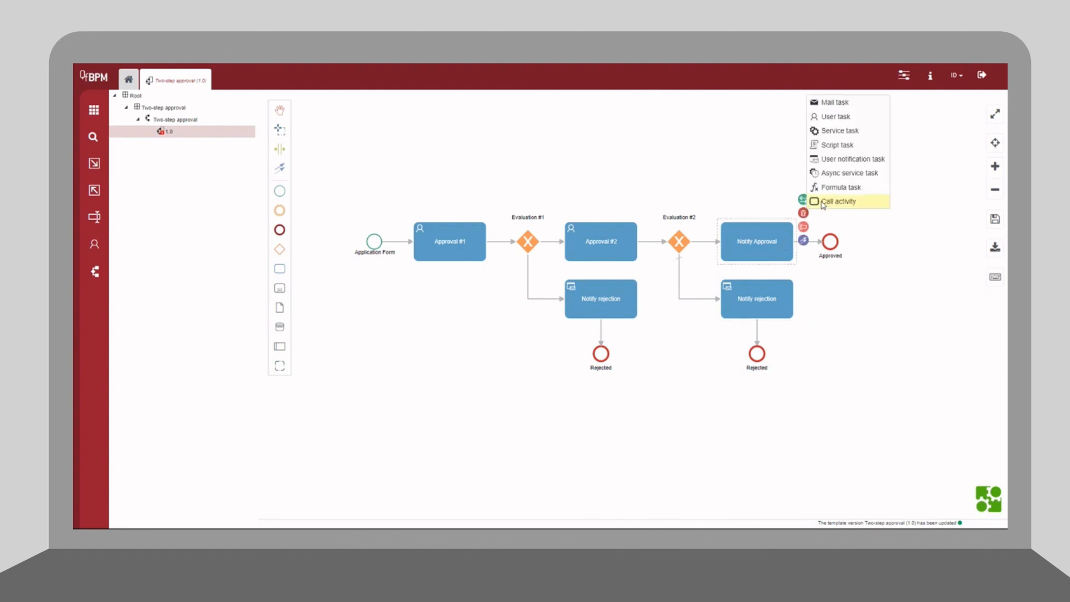
click(876, 160)
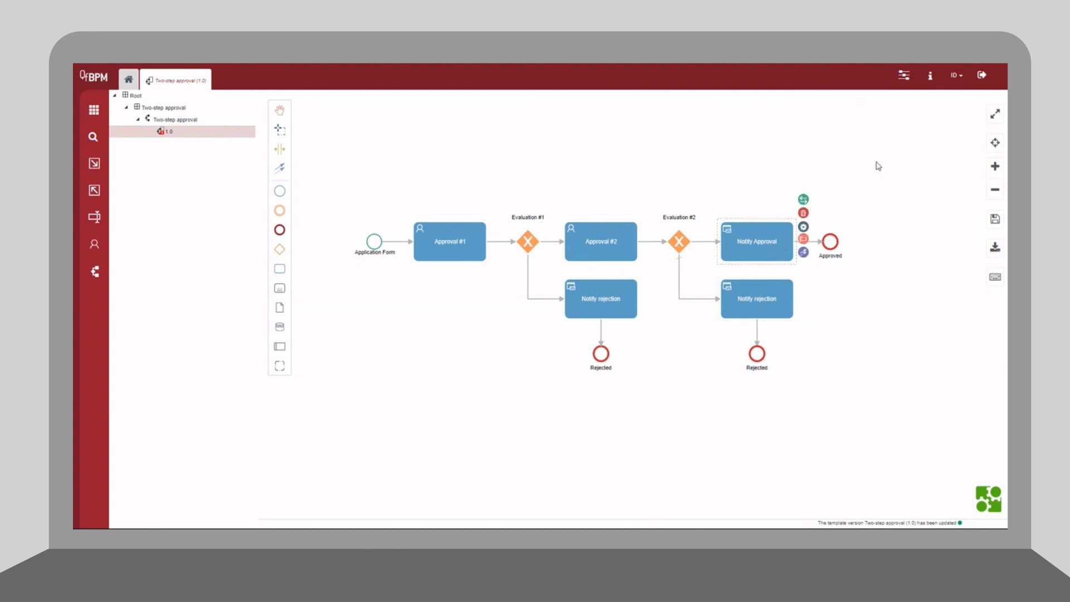
- Set Notify Approval's message subject to "Application approved" followed by the Flow correlative ID tag, and its addressee to Applicant
click(803, 228)
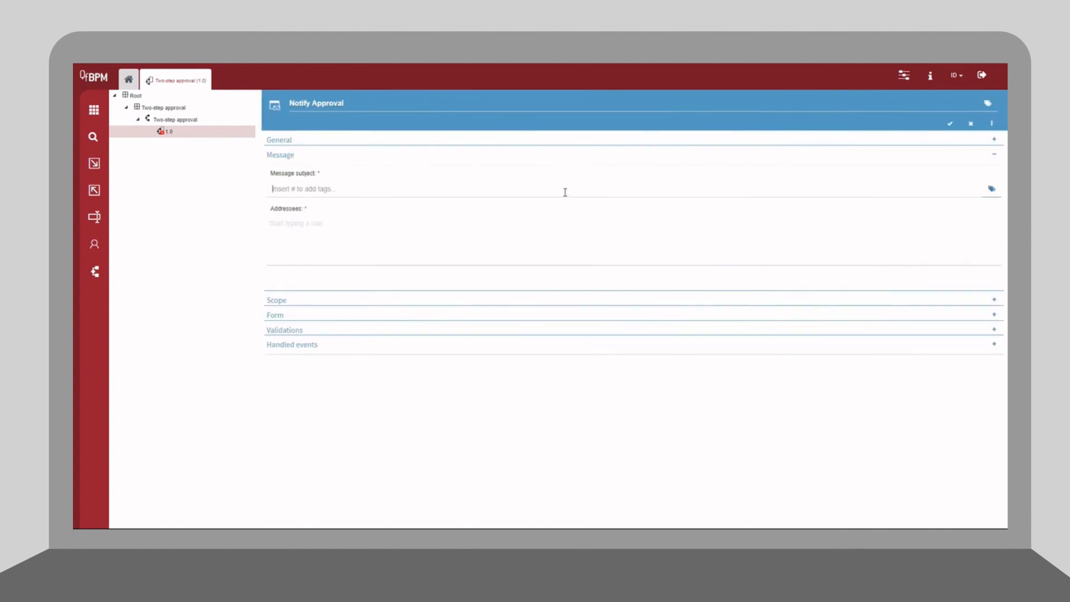
text(Application approved )
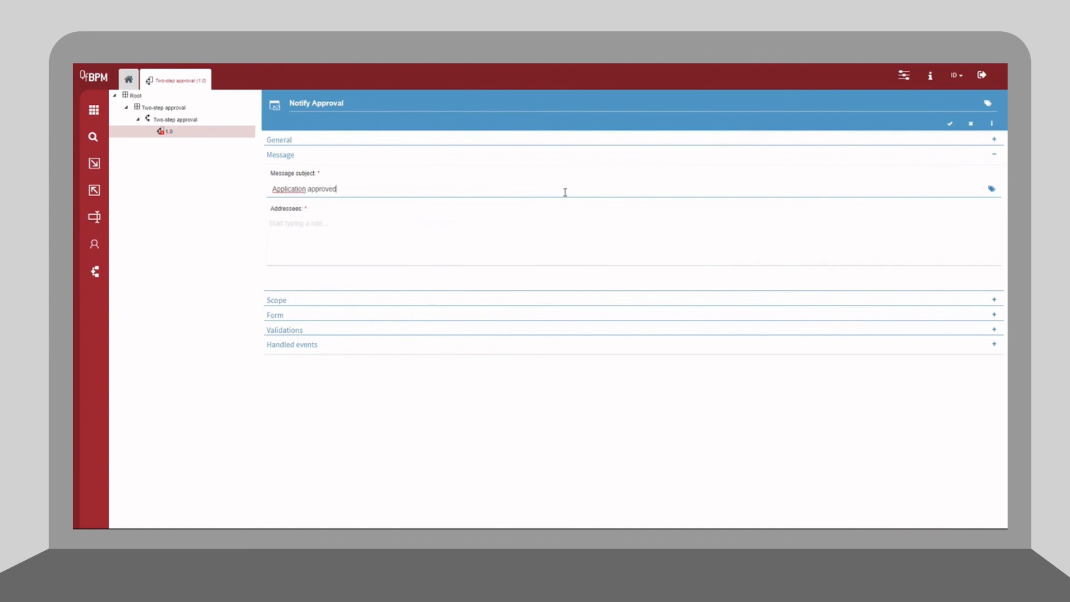
text(#)
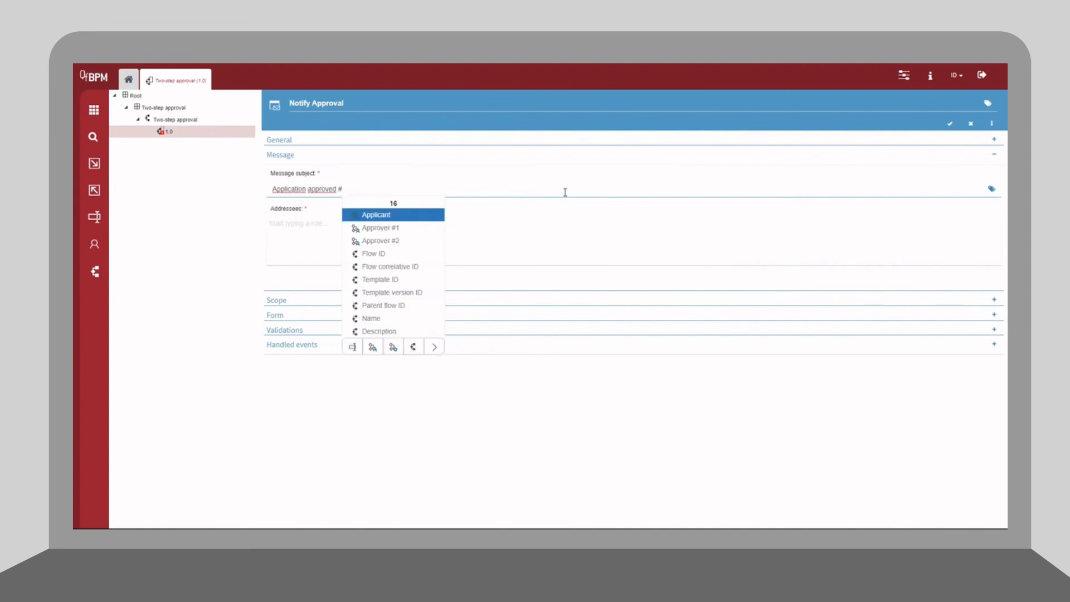
click(415, 267)
click(411, 254)
text(App)
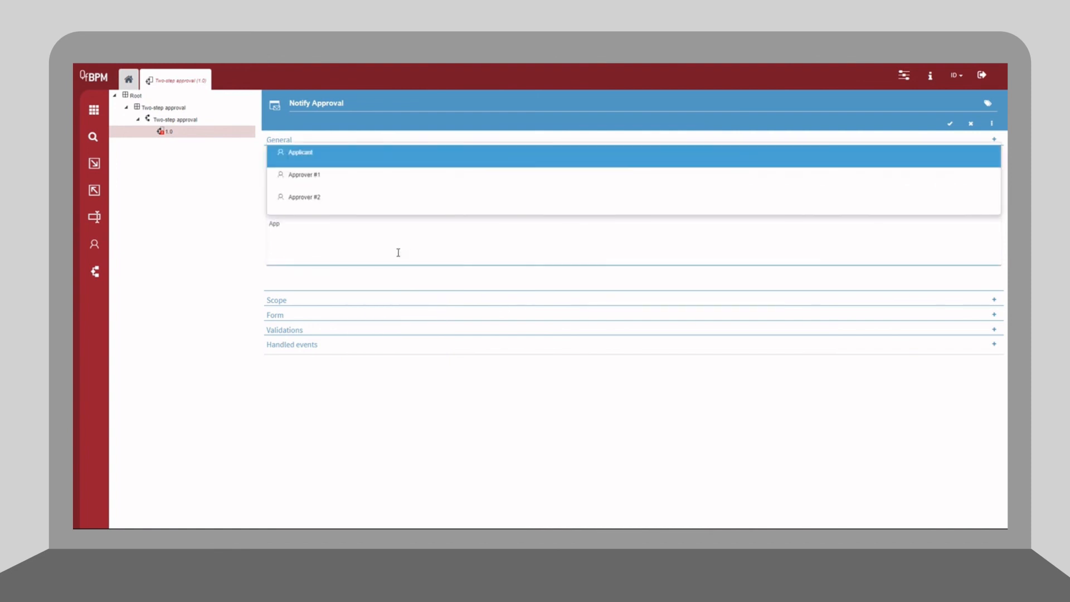
click(383, 162)
- Enable viewing the comment history in Notify Approval's scope, save the task settings, and deselect it in the diagram
click(315, 299)
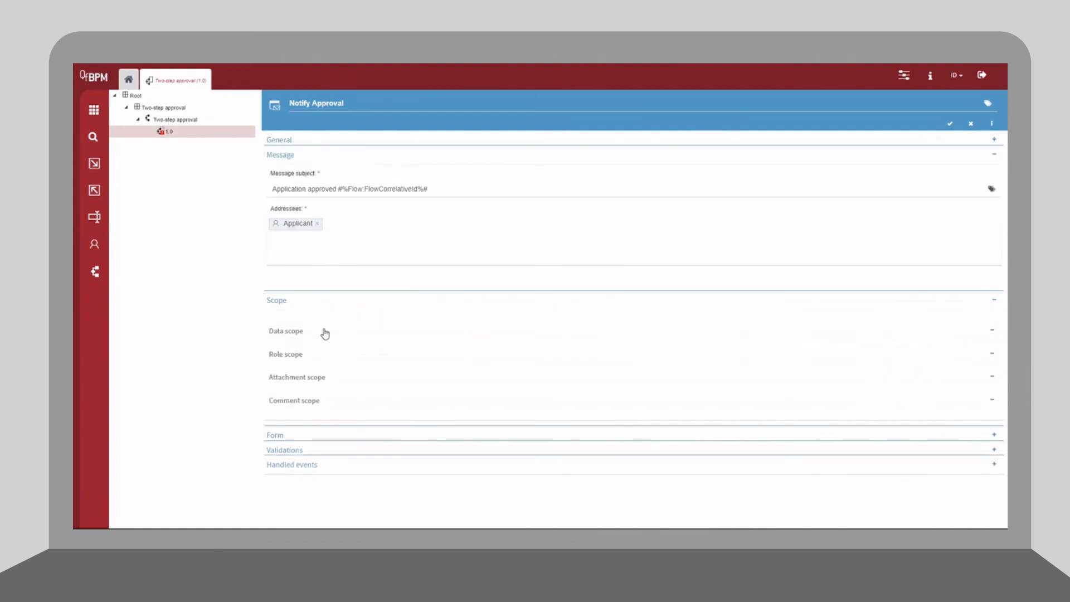
scroll(325, 333, down, 5)
click(301, 440)
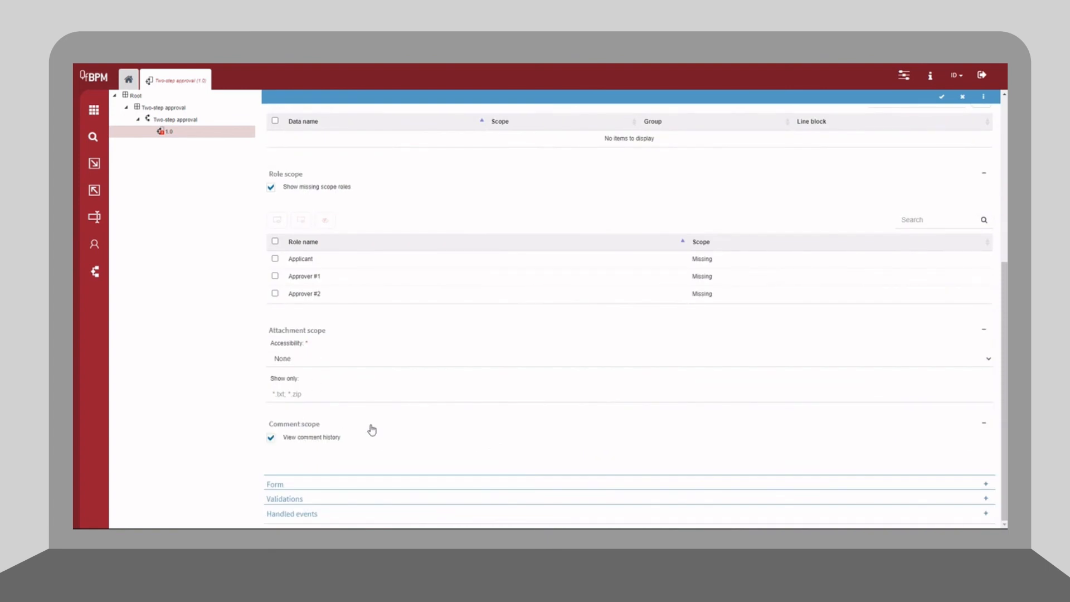
click(941, 97)
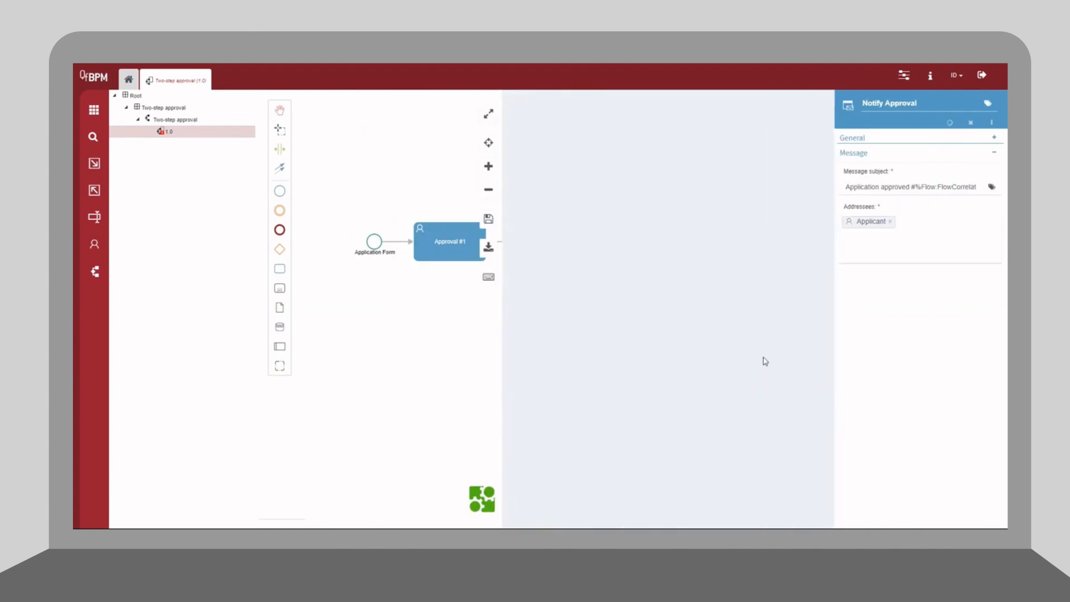
click(686, 356)
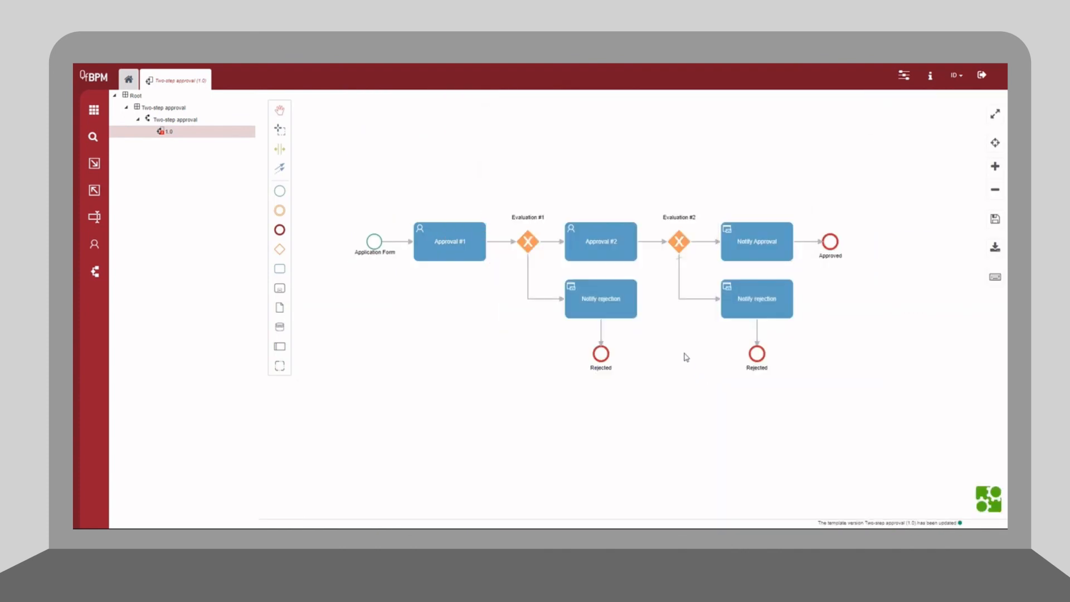